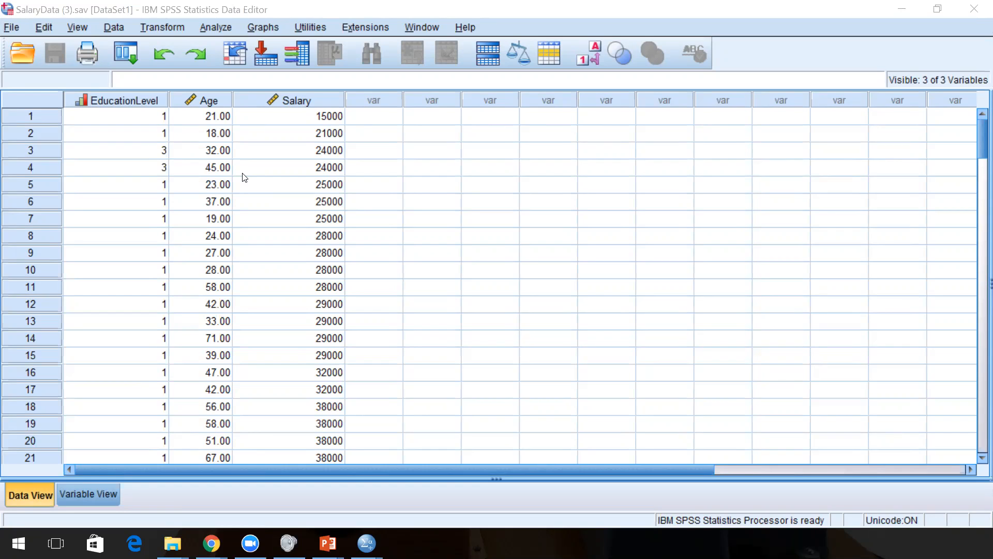
- Run a linear regression with Salary as the dependent variable and Age as the independent variable
left_click(225, 26)
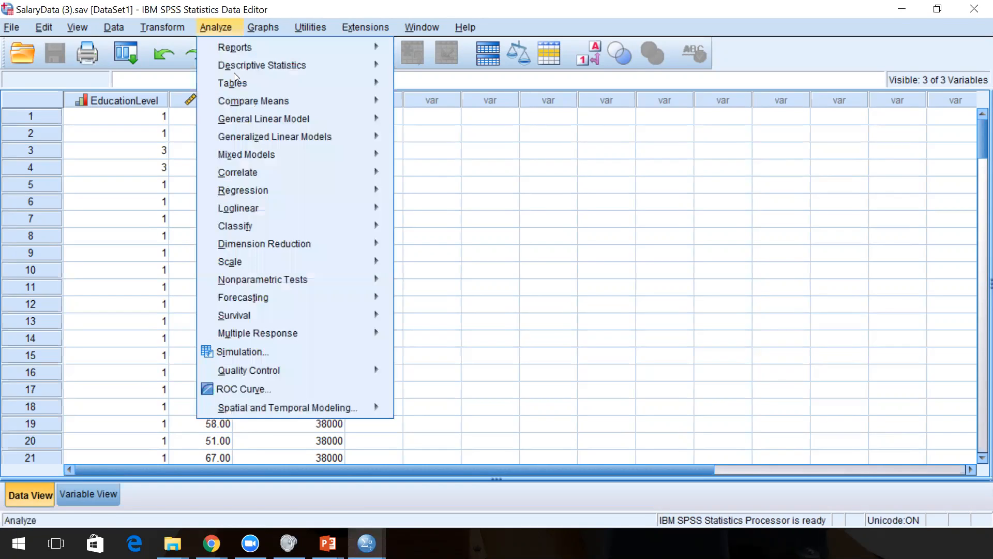
mouse_move(256, 189)
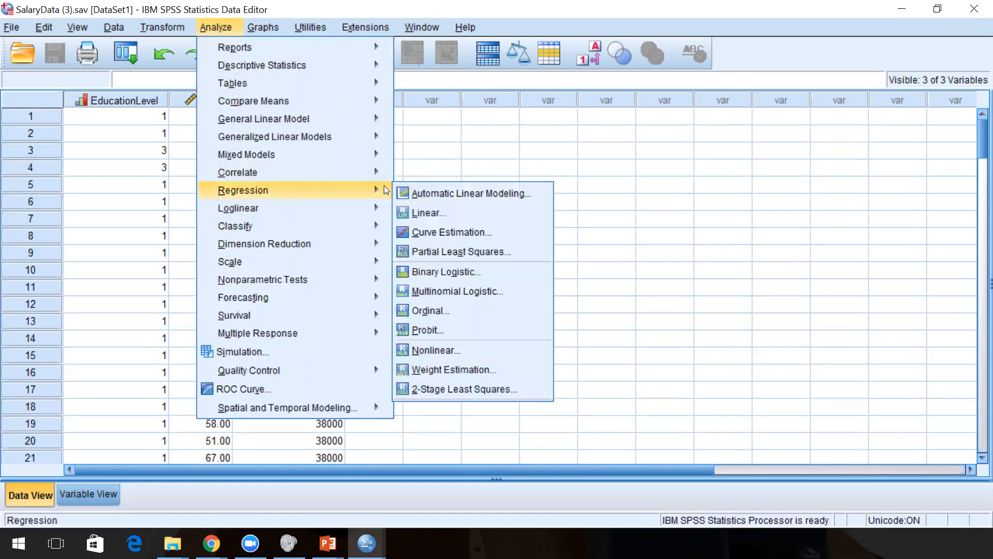
left_click(423, 213)
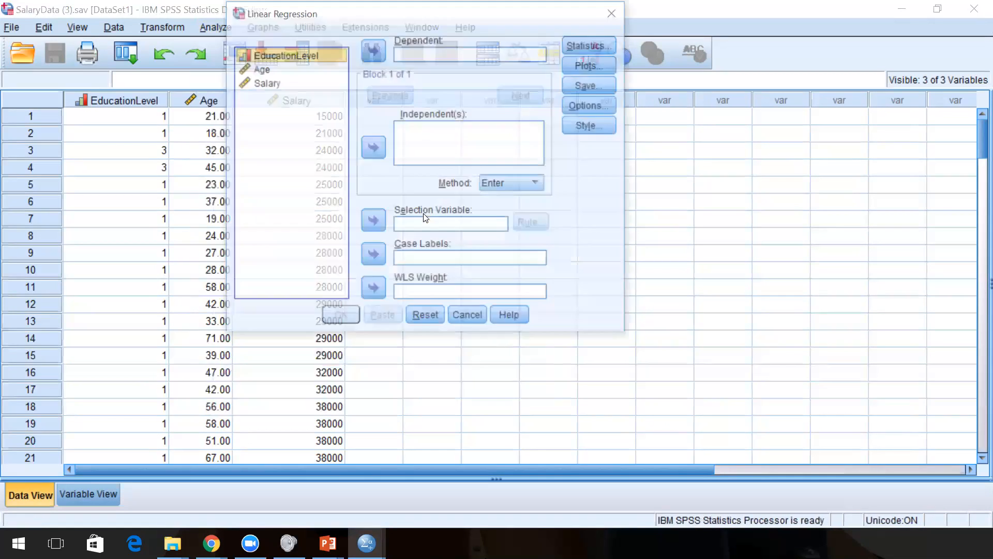
left_click(276, 83)
left_click(379, 52)
left_click(256, 71)
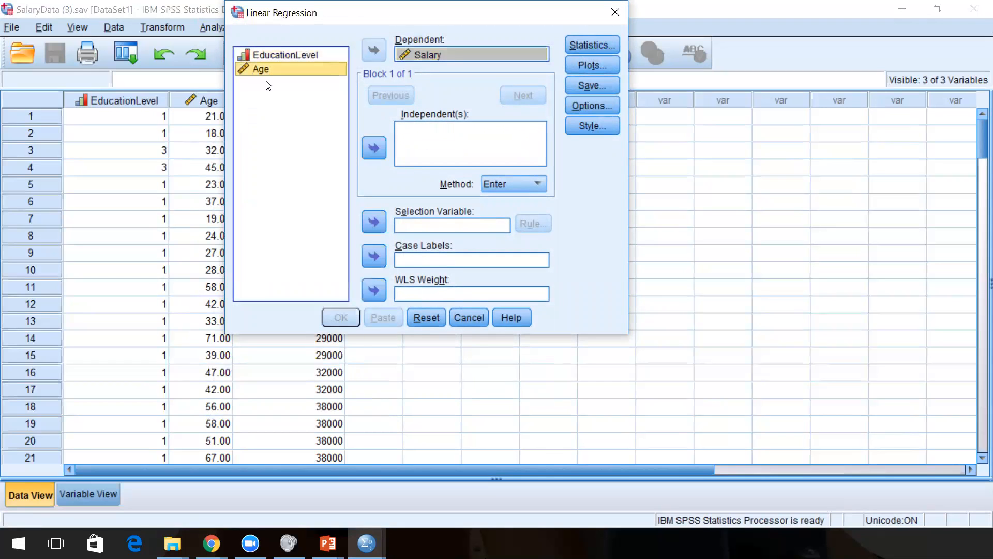
left_click(376, 150)
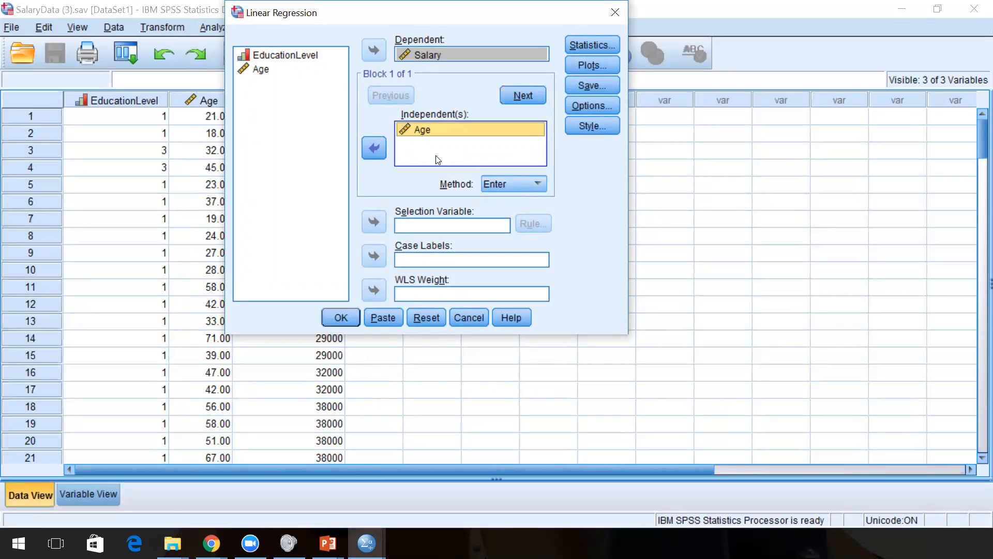
left_click(337, 321)
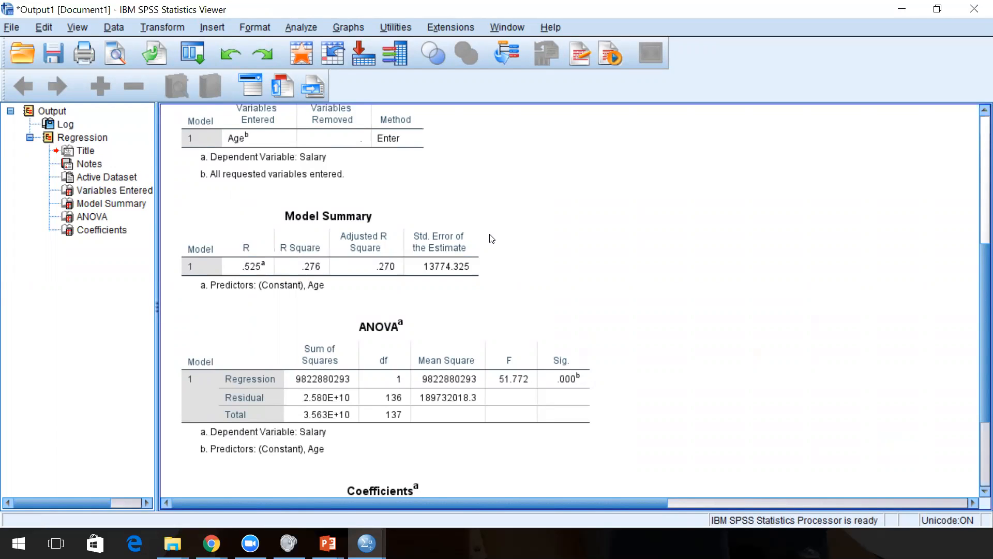
- Examine the Model Summary, ANOVA and Coefficients tables of the regression output
scroll(587, 171, "down", 3)
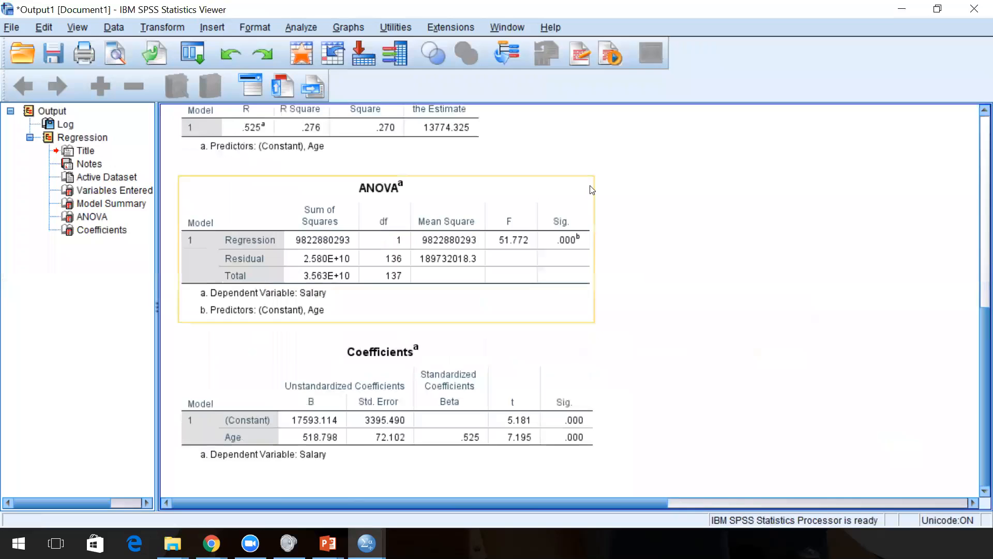
scroll(586, 193, "up", 5)
scroll(569, 200, "up", 2)
scroll(414, 269, "down", 5)
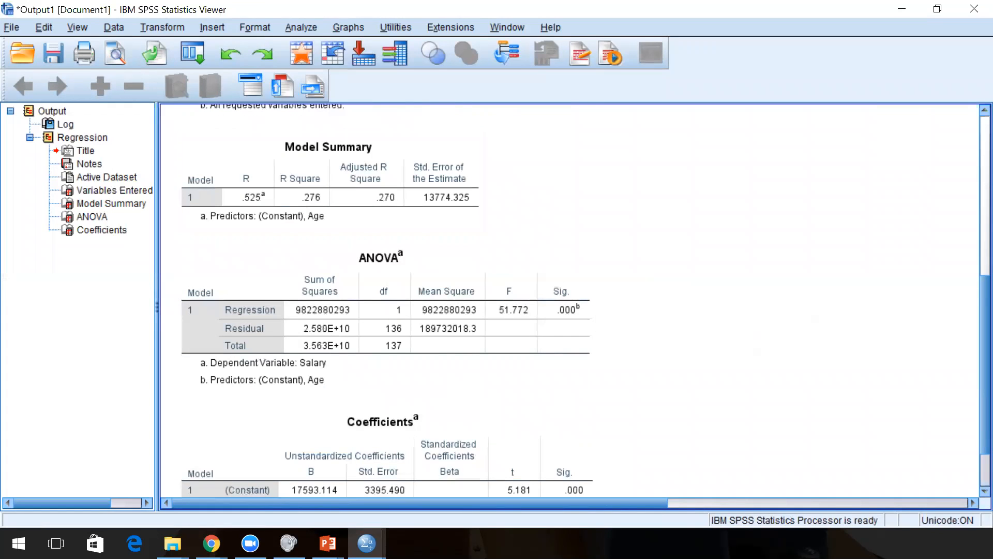
scroll(649, 251, "down", 3)
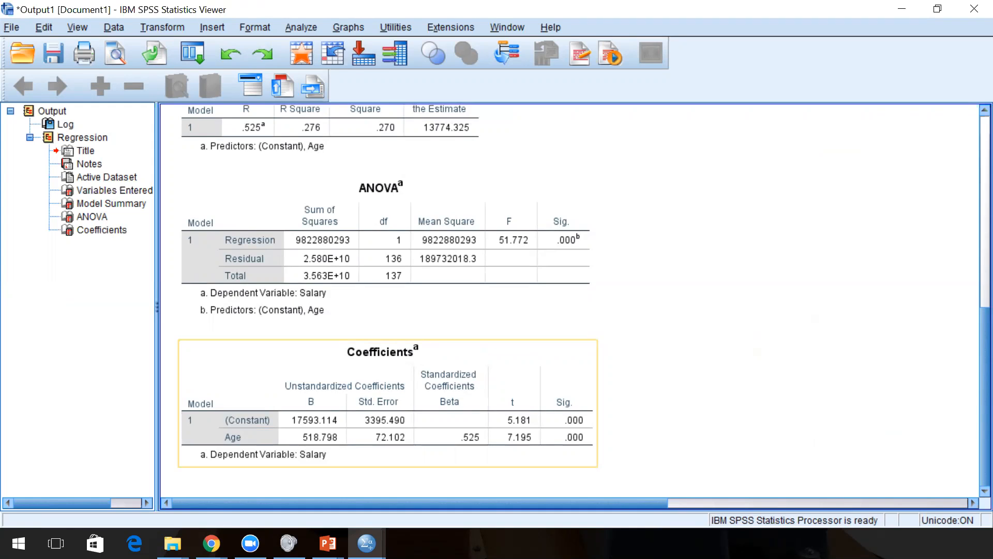
left_click(339, 308)
left_click(632, 262)
scroll(648, 274, "up", 3)
left_click(351, 209)
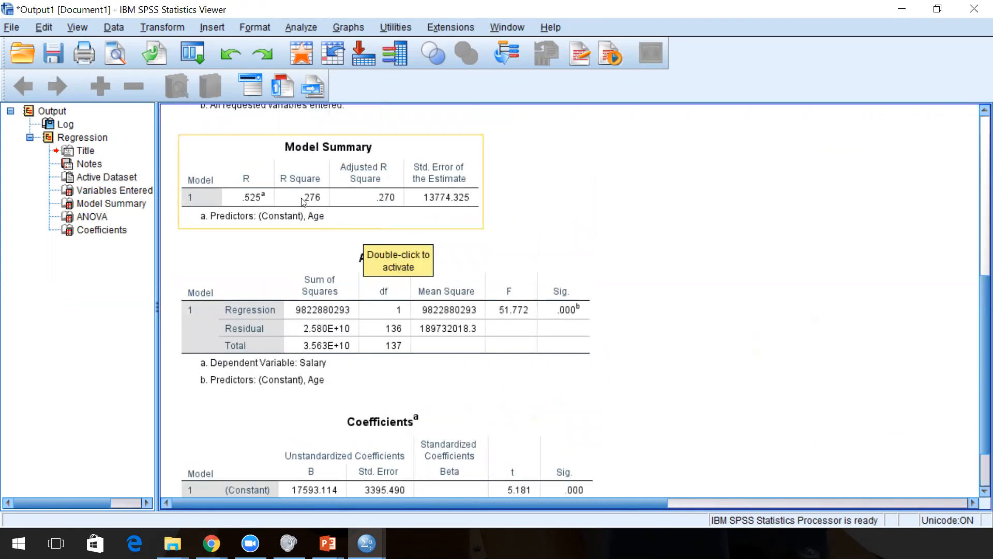
scroll(384, 304, "down", 3)
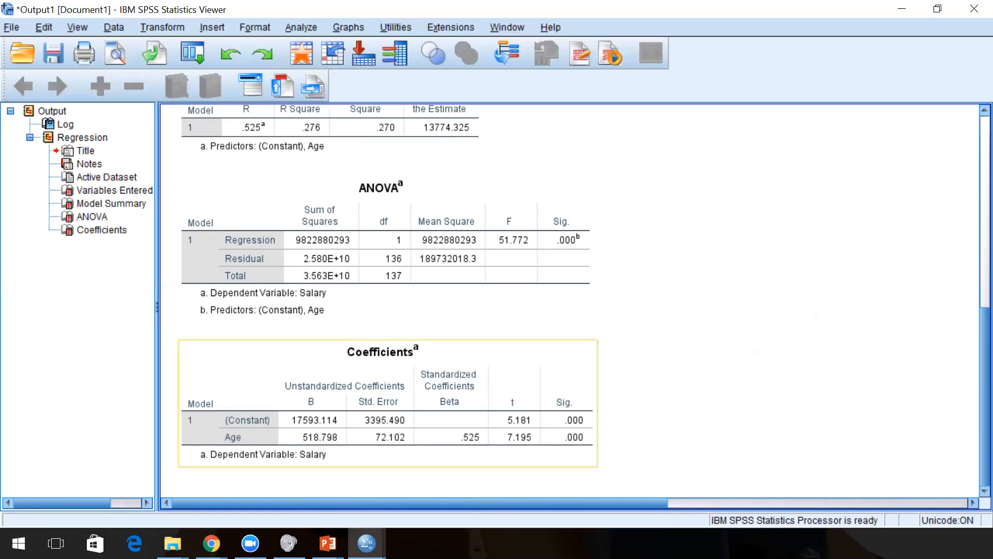
- Rerun the Salary-on-Age linear regression with 95% confidence intervals for the coefficients included
left_click(293, 27)
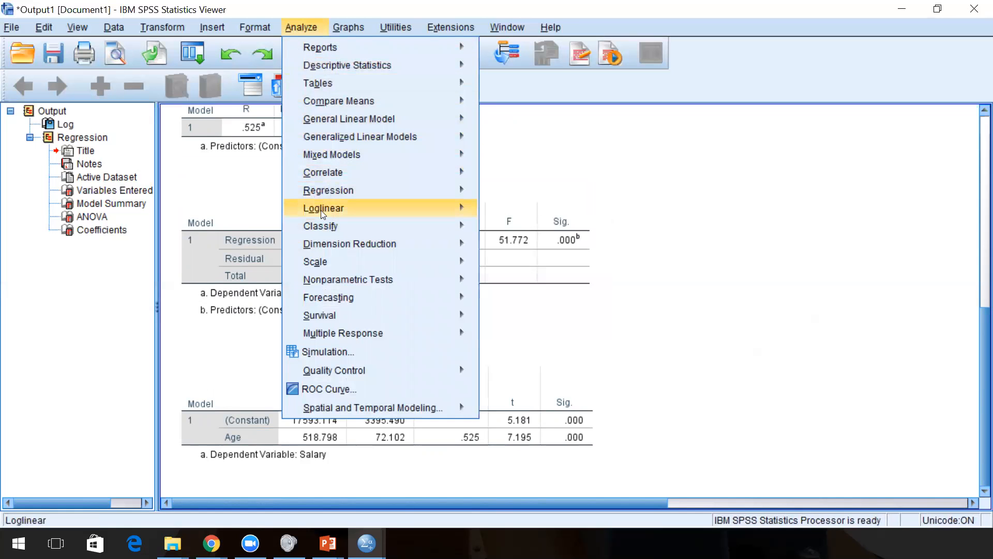
mouse_move(324, 195)
left_click(509, 215)
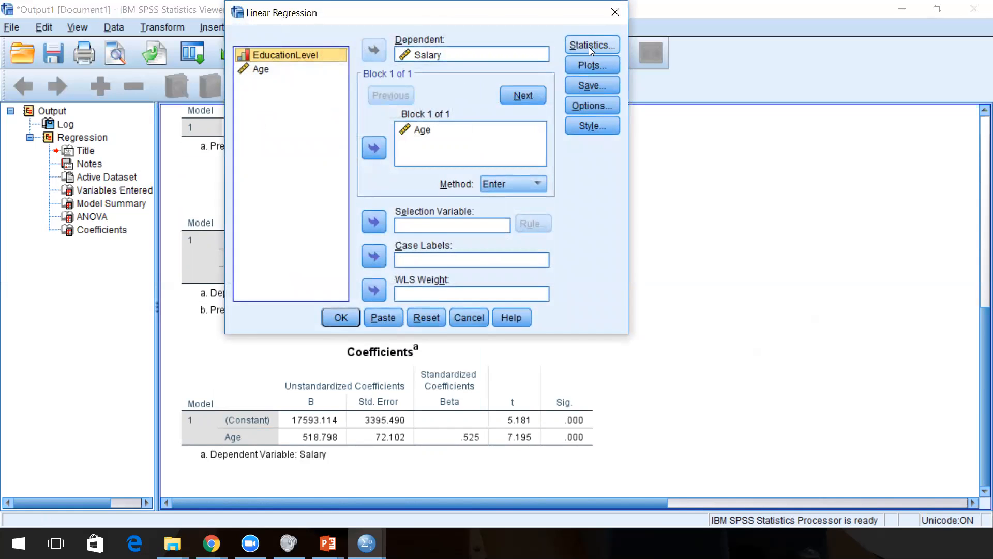
left_click(589, 49)
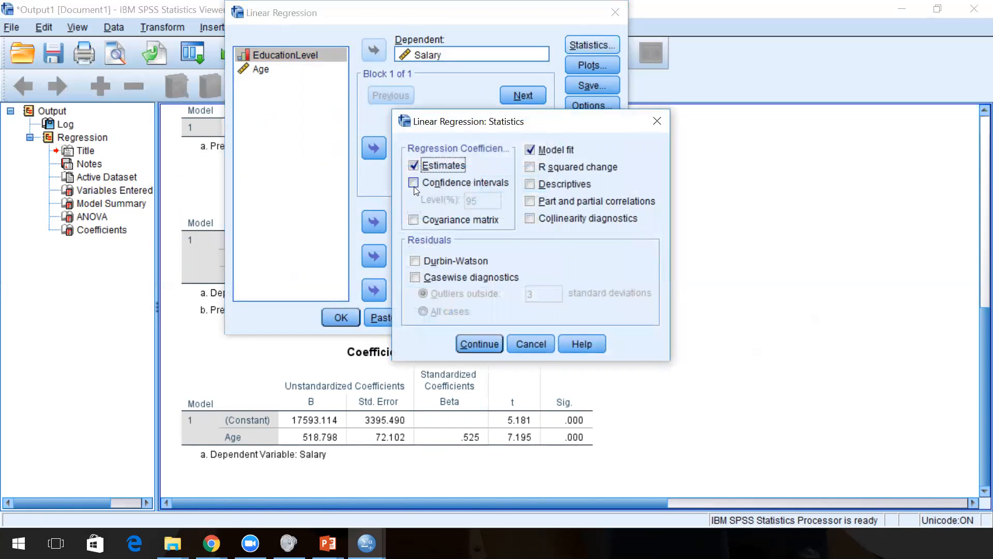
left_click(413, 183)
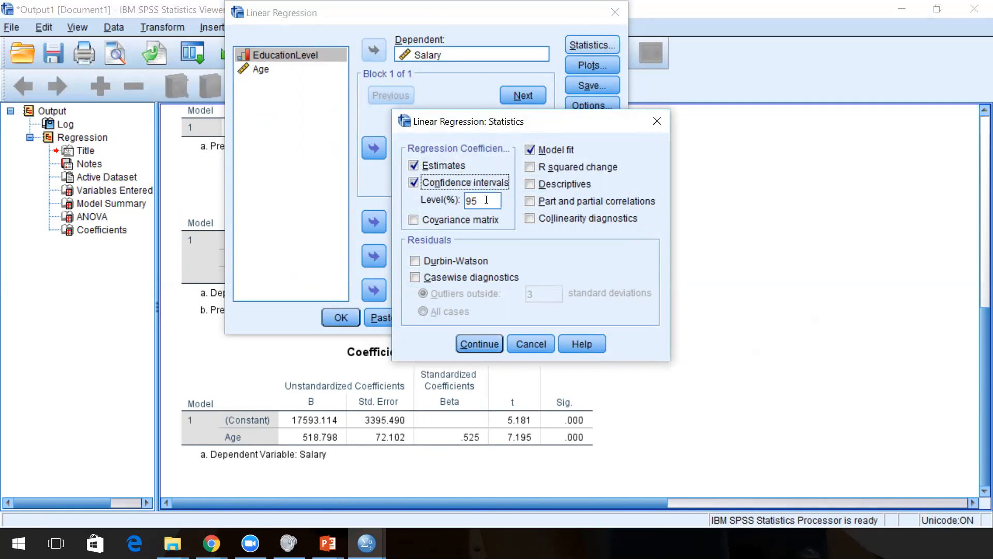
left_click(470, 340)
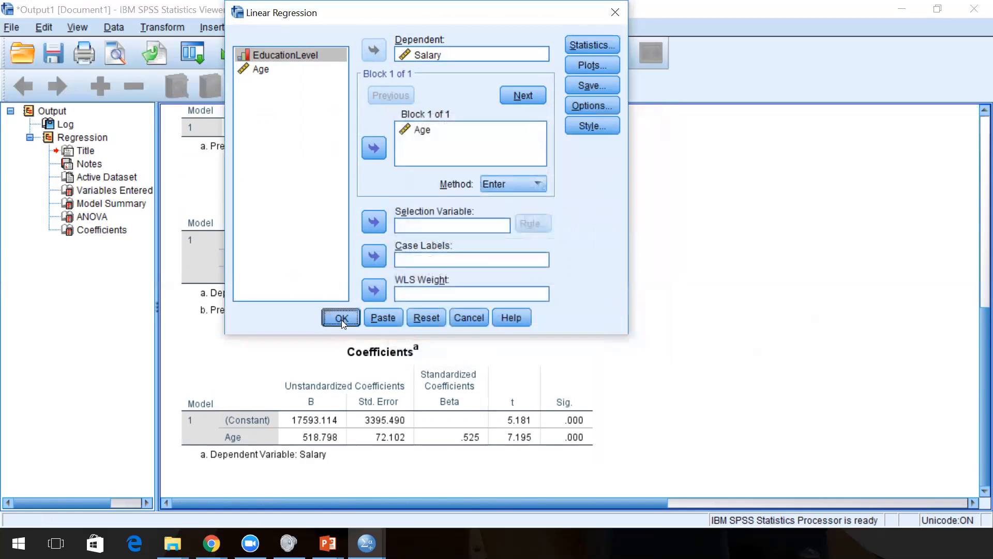
left_click(342, 318)
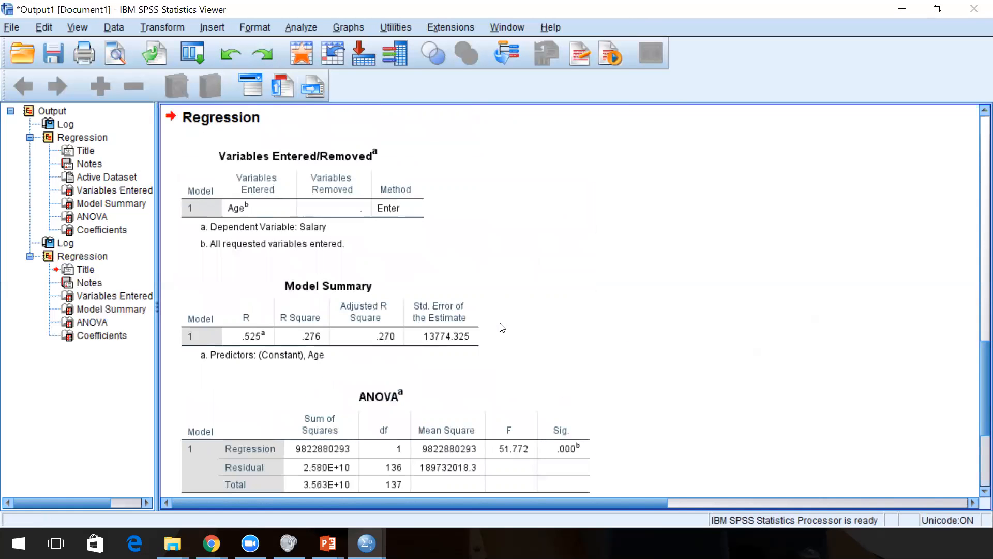
- Activate the new Coefficients table, inspect the full-precision significance value for Age, and leave table editing
scroll(611, 263, "down", 5)
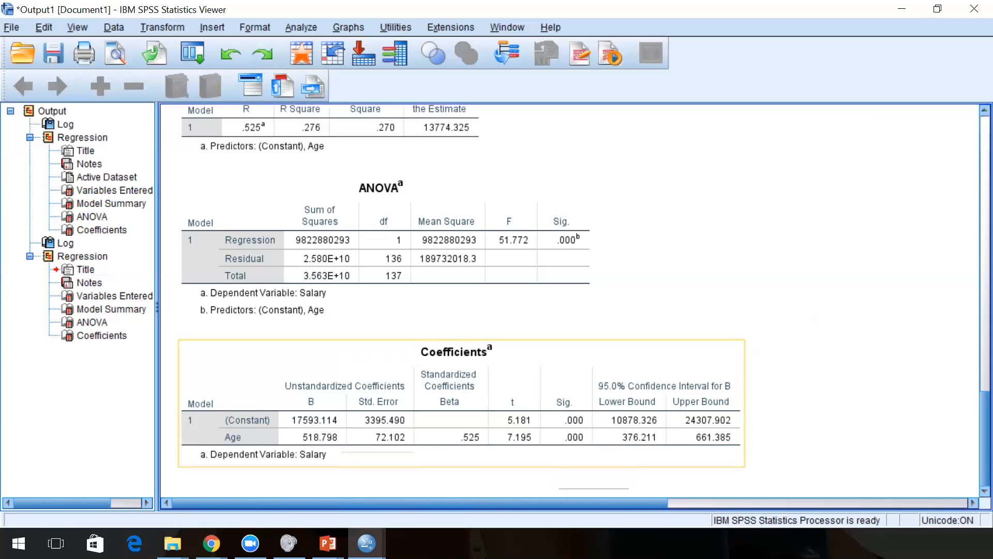
left_click(559, 460)
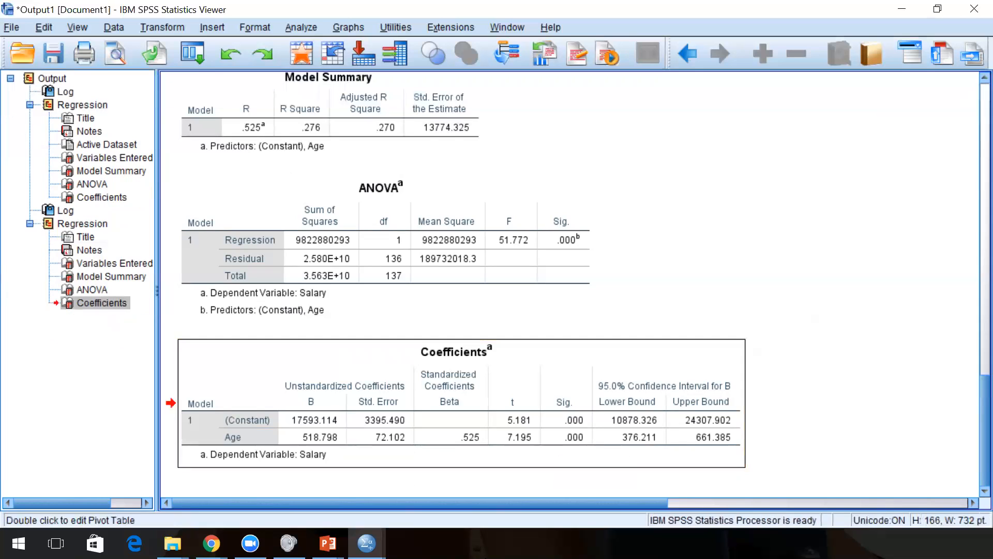
double_click(558, 460)
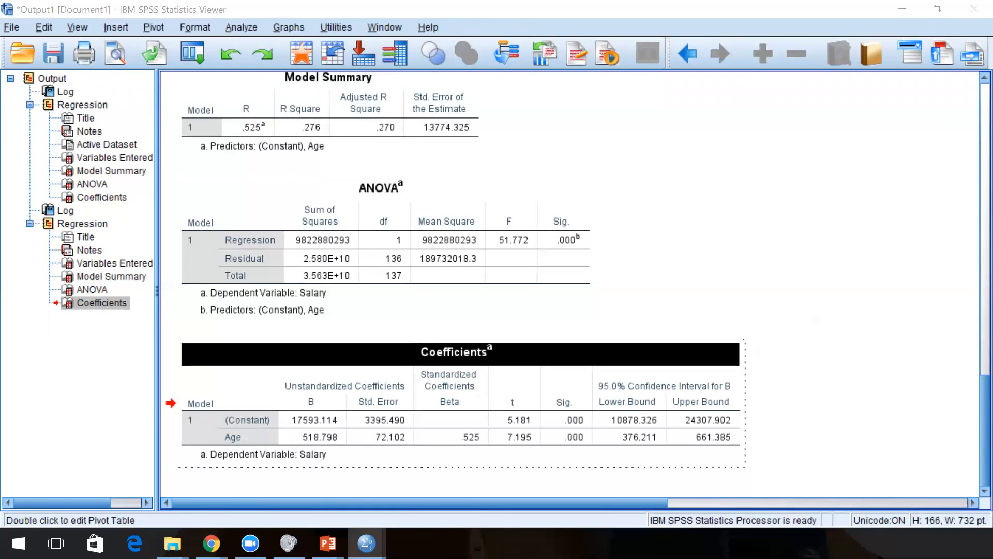
left_click(569, 437)
double_click(569, 437)
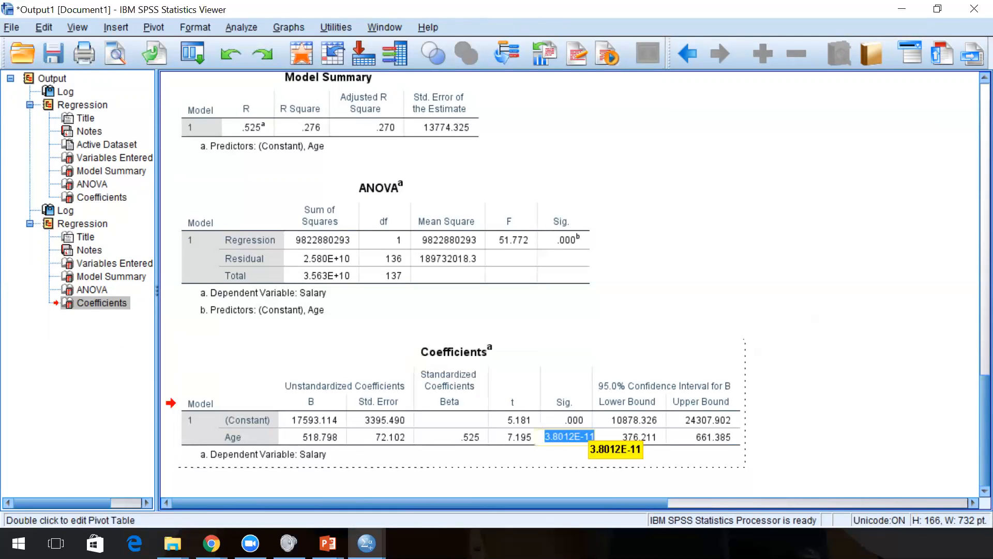
key("shift+Left")
key("shift+Left")
key("shift+Left")
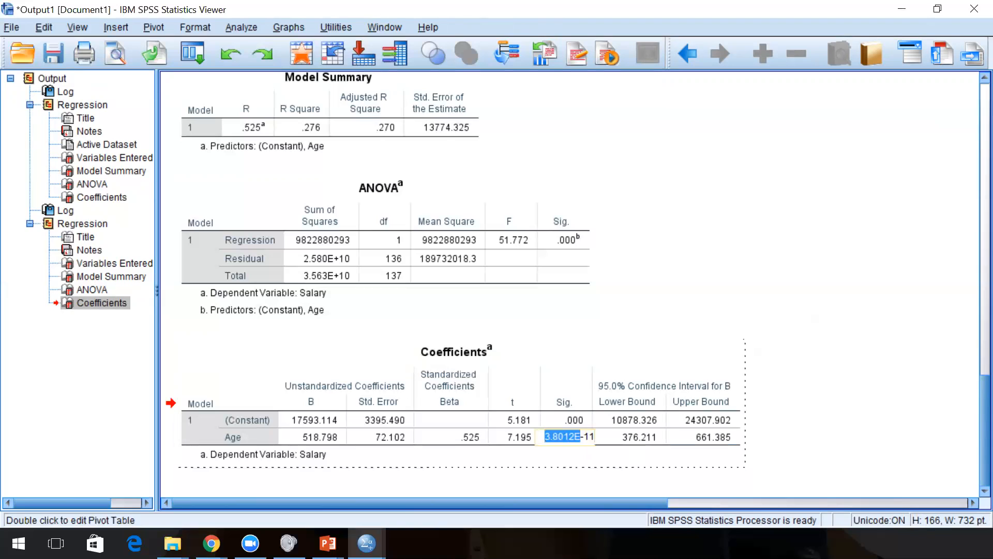
left_click(642, 324)
left_click(564, 361)
left_click(648, 290)
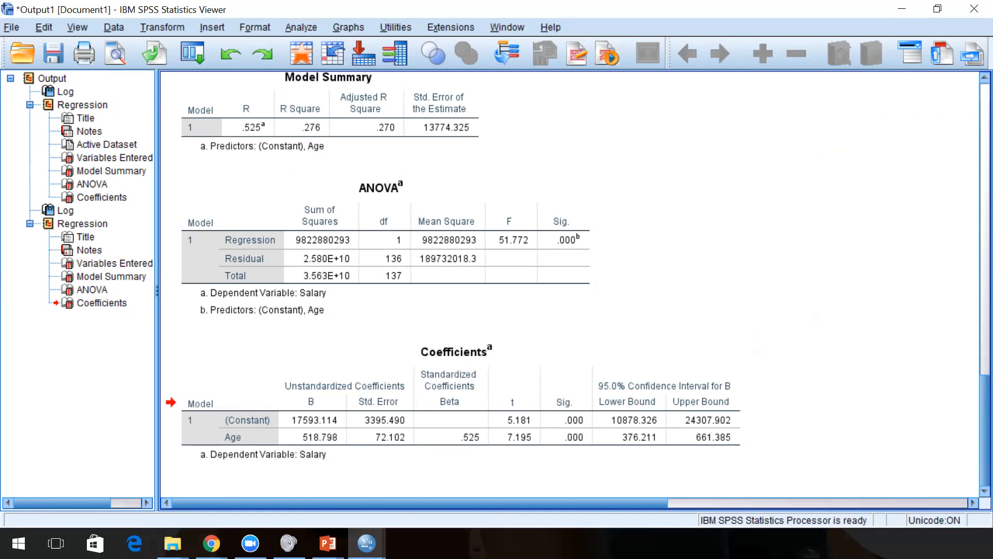
- Review the new regression tables and minimize the output viewer to return to the salary dataset, leaving the output open
left_click(647, 352)
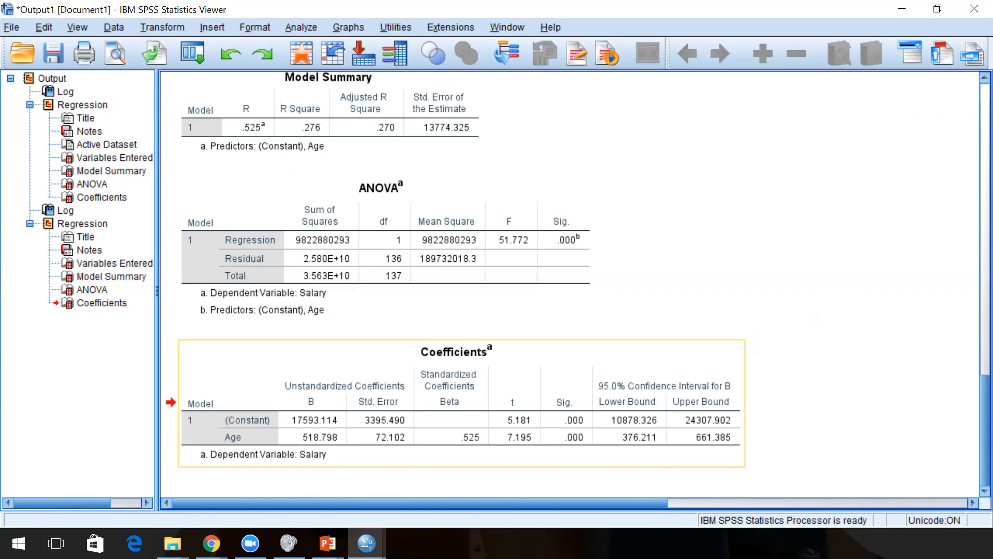
scroll(569, 284, "up", 5)
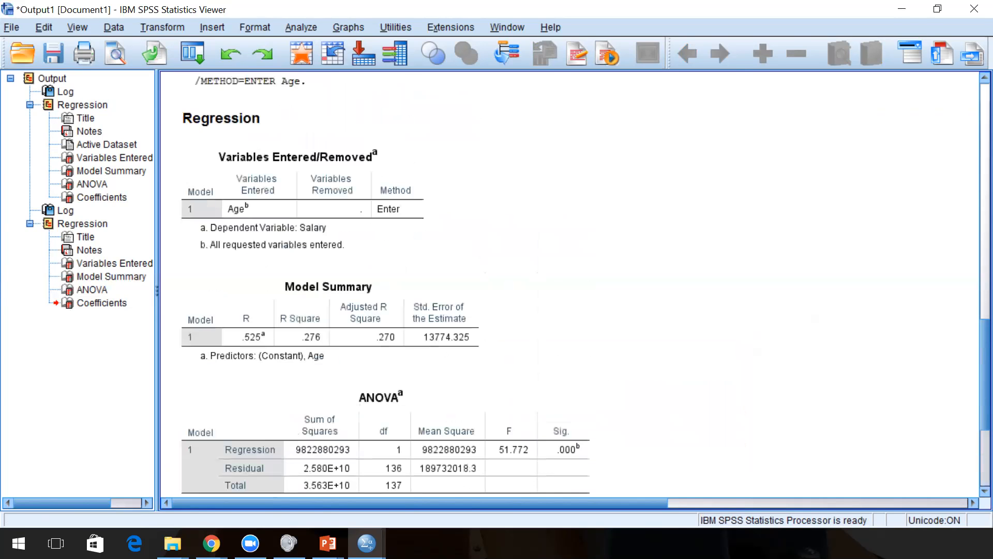
scroll(569, 285, "down", 5)
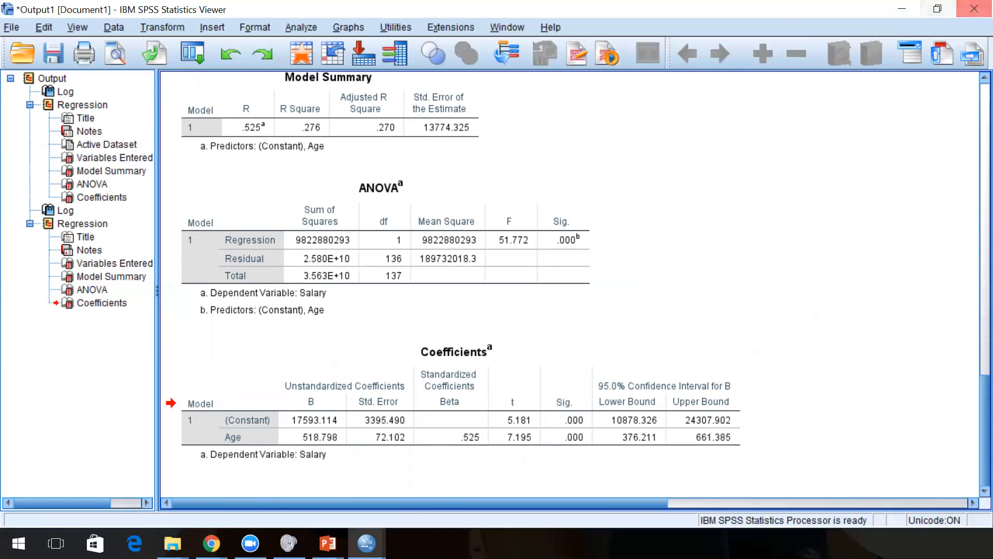
left_click(974, 9)
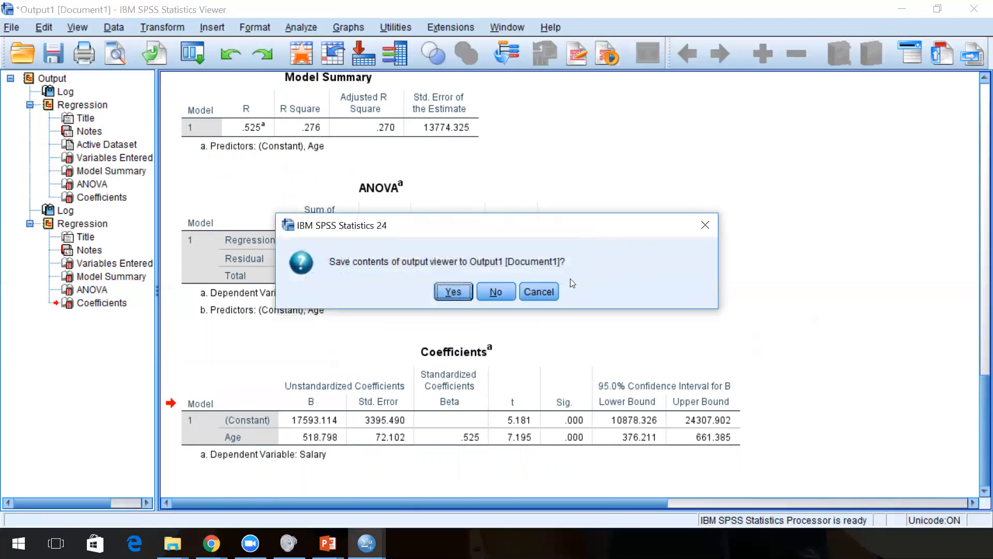
left_click(539, 292)
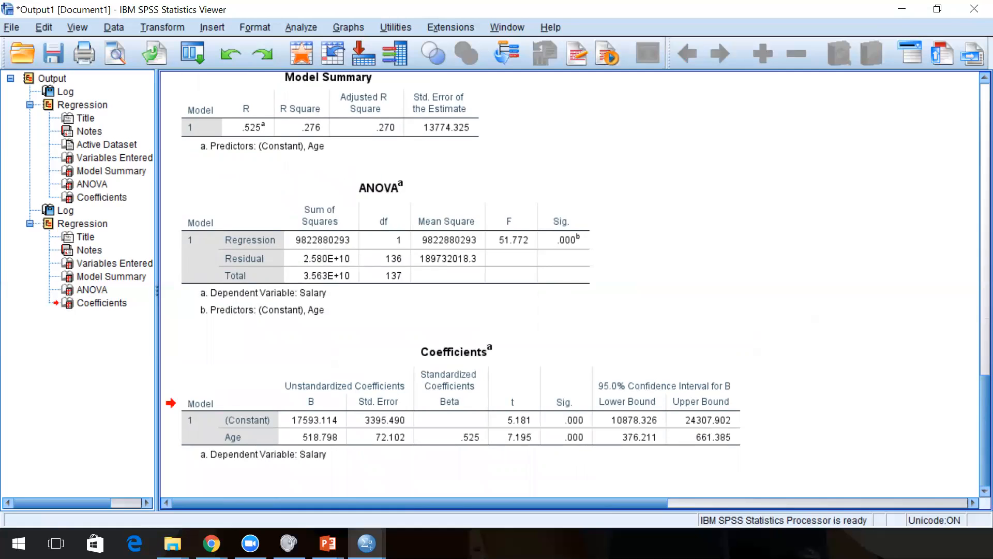
left_click(901, 9)
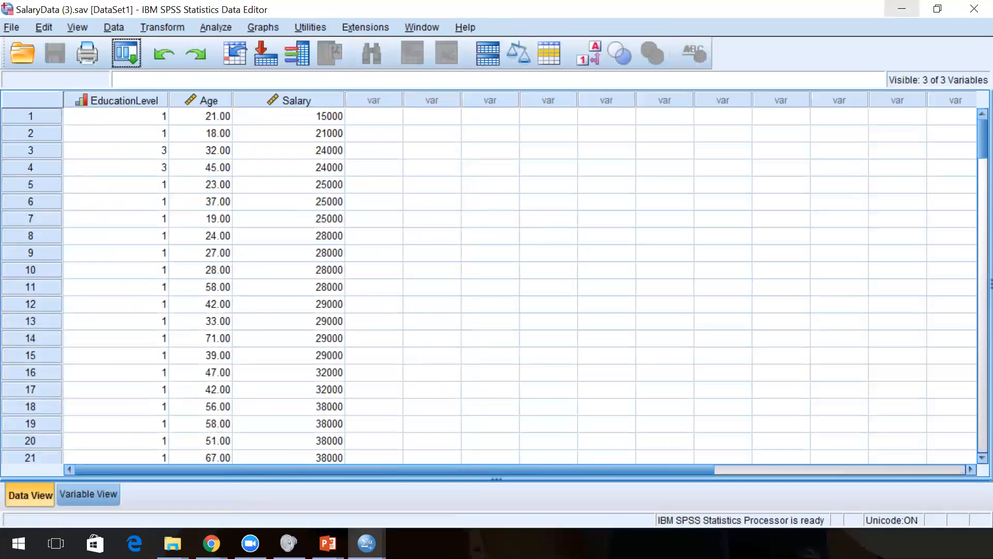
- Examine the EducationLevel and Salary data, and open the value labels defined for EducationLevel
left_click(129, 159)
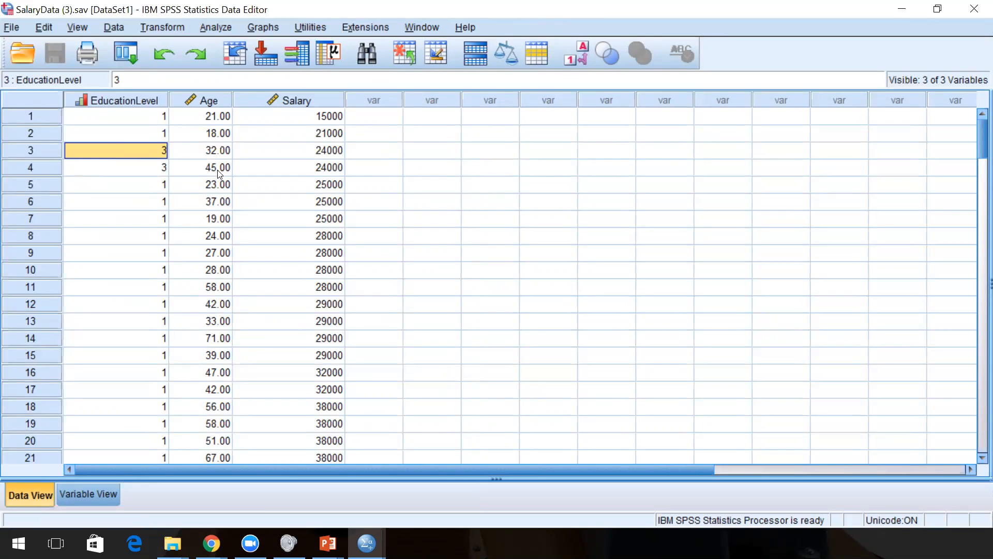
left_click(317, 101)
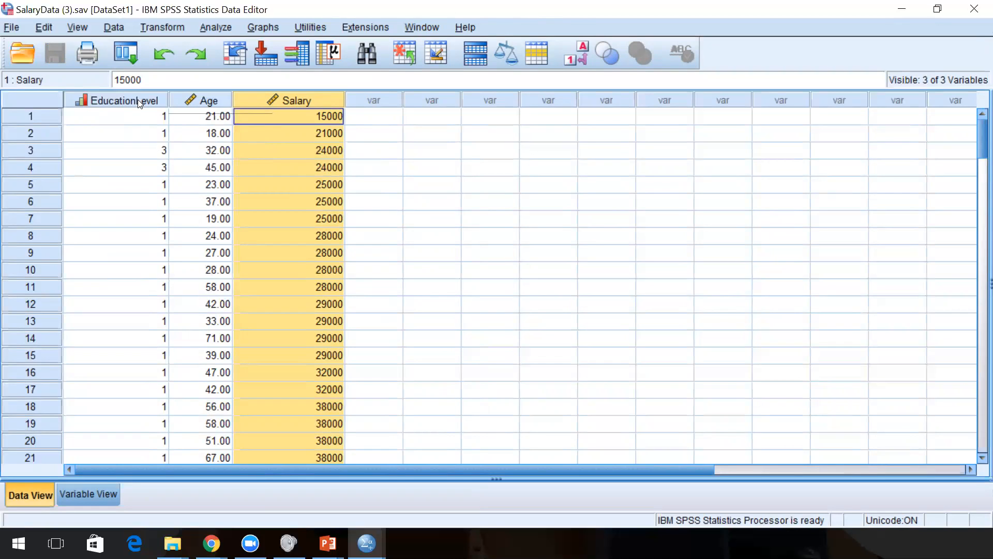
left_click(108, 137)
left_click(114, 117)
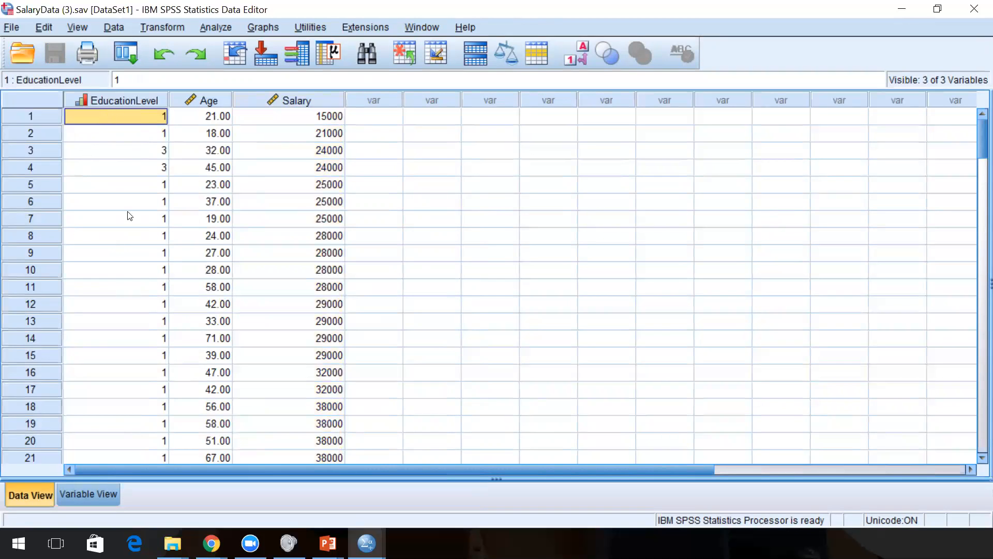
left_click(88, 494)
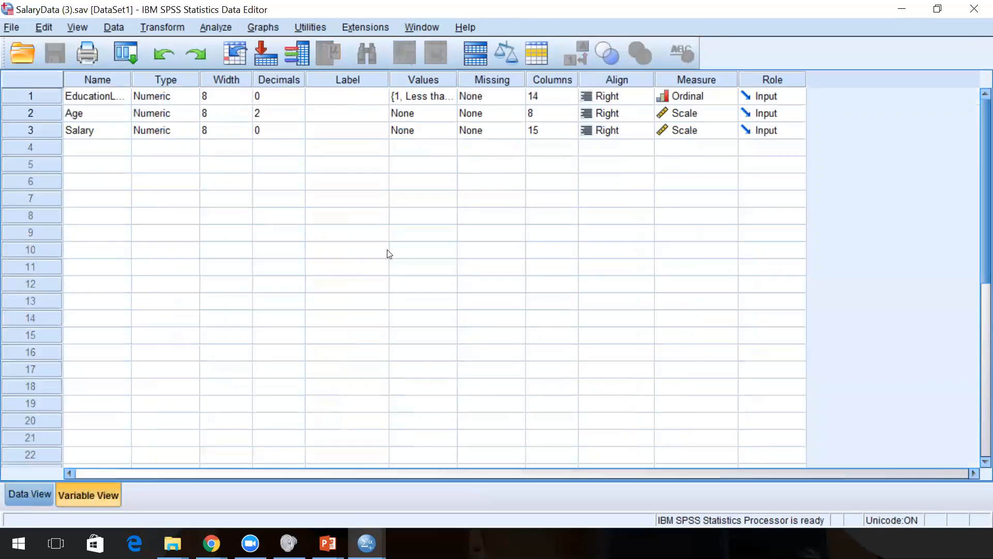
left_click(457, 97)
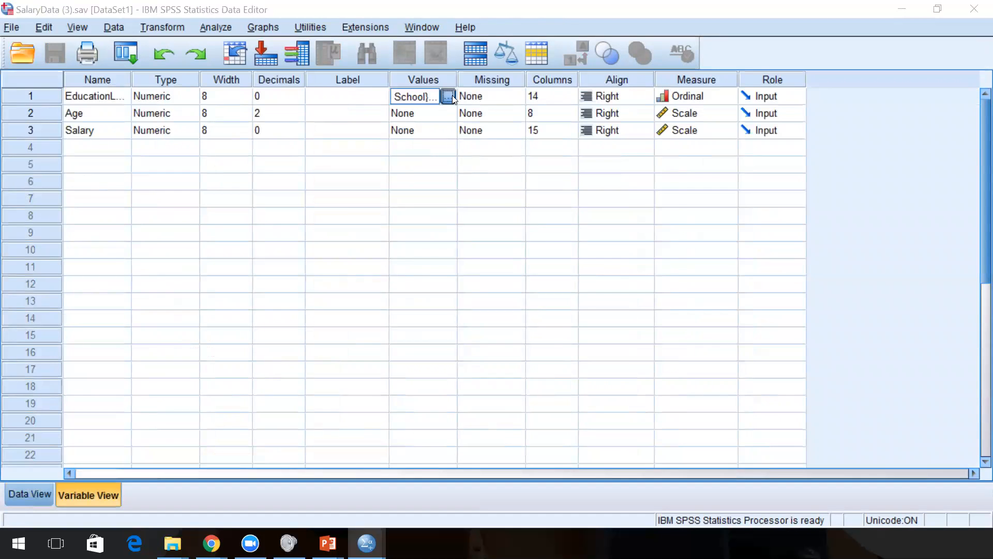
left_click(458, 97)
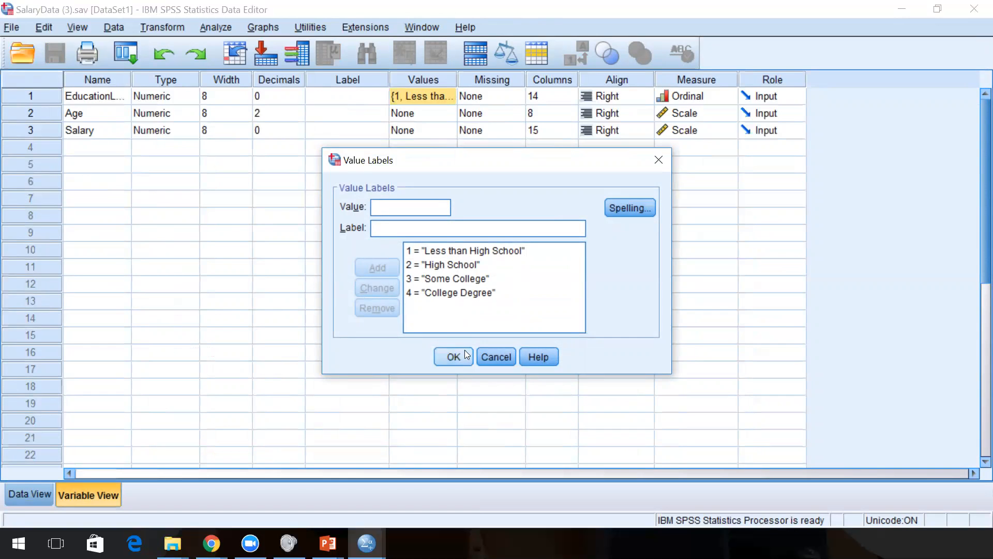
- Dismiss the value labels, return to the data, and set EducationLevel as the input for recoding into a different variable
left_click(491, 357)
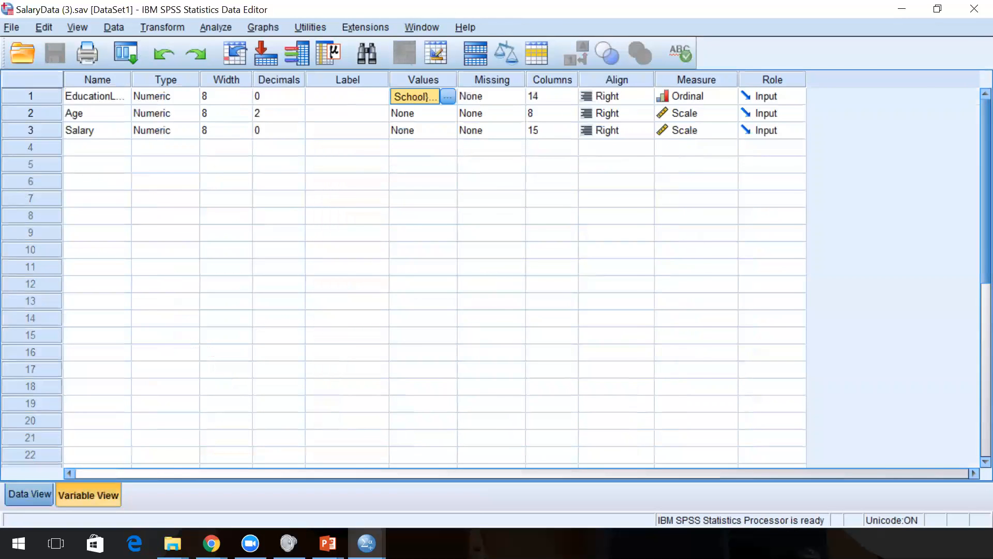
left_click(29, 494)
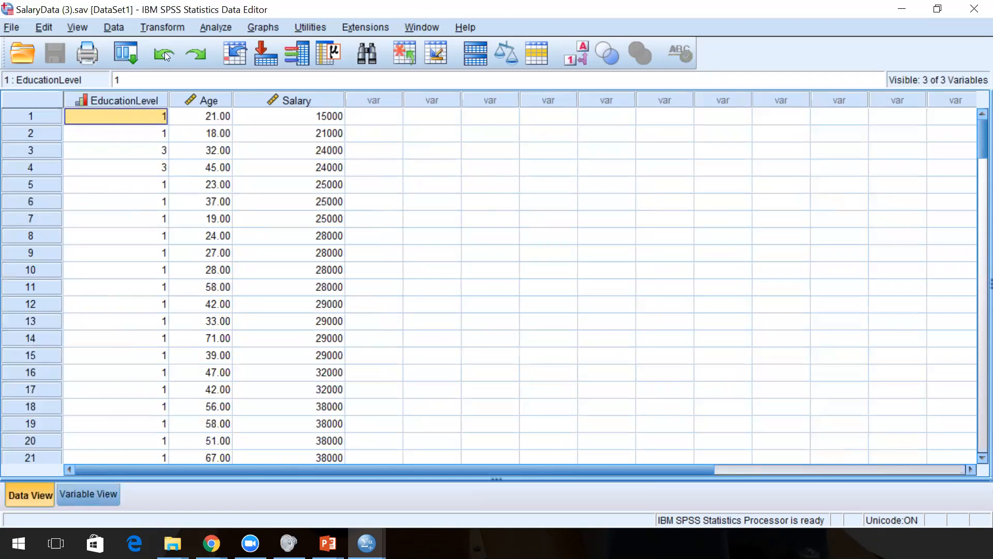
left_click(164, 26)
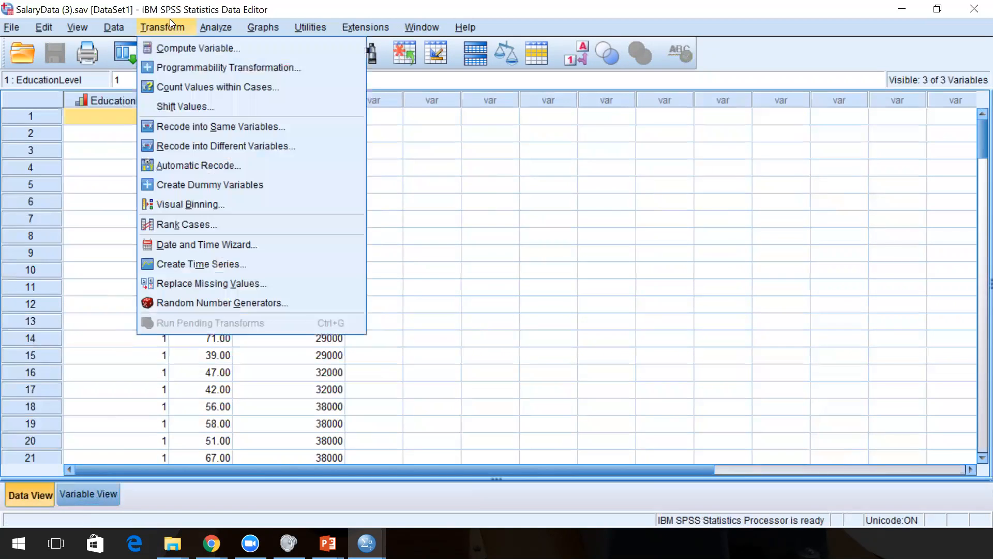
left_click(190, 148)
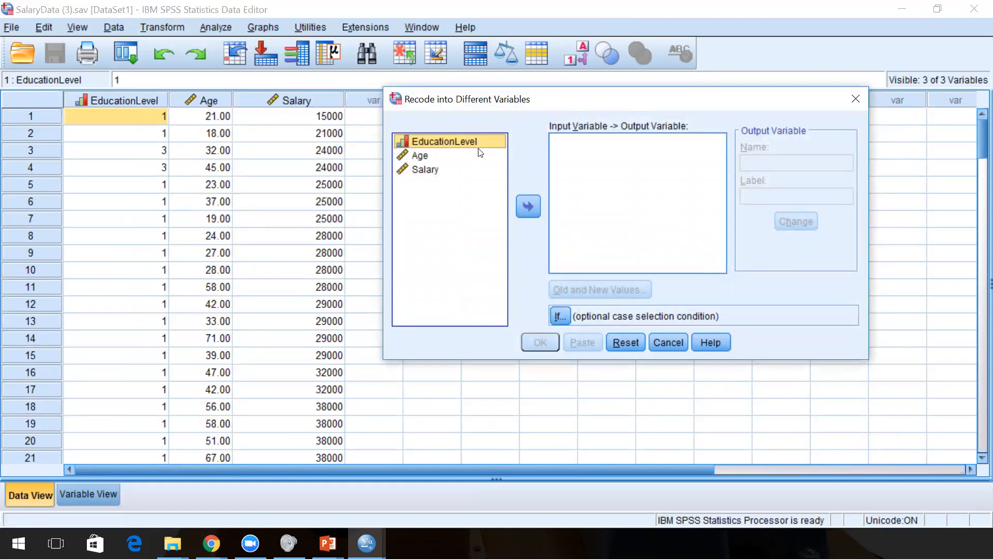
left_click(527, 206)
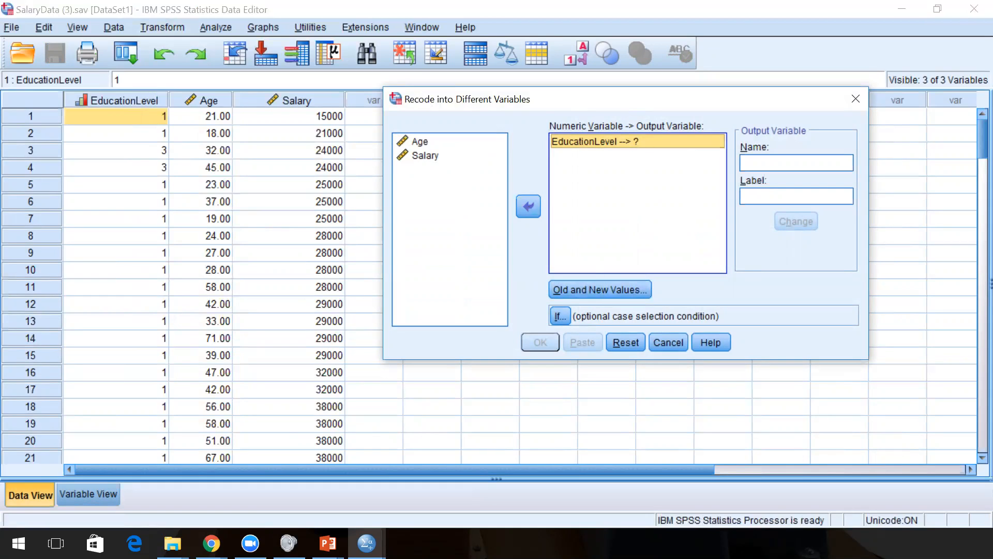
- Name the output variable for EducationLevel HIghSchool, label it HighSchool, and apply the naming
left_click(795, 163)
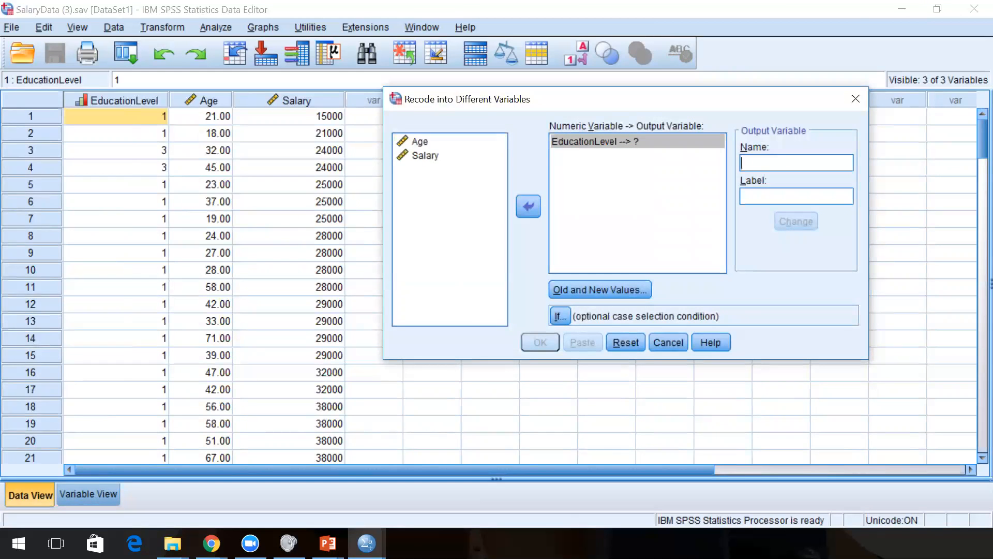
type("HIghS")
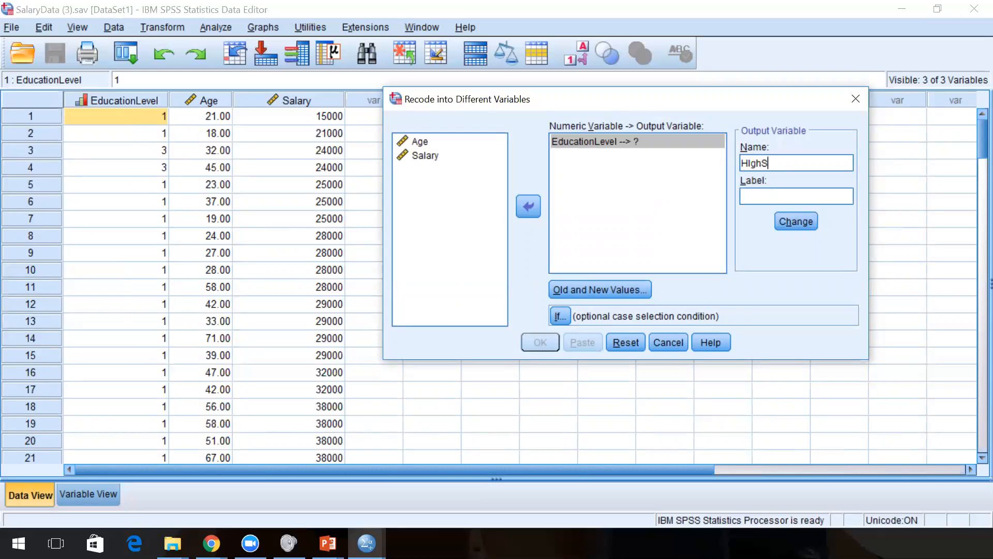
type("cholo")
key("BackSpace")
key("BackSpace")
type("ol")
key("Tab")
type("HighSchol")
key("BackSpace")
type("ol")
left_click(796, 220)
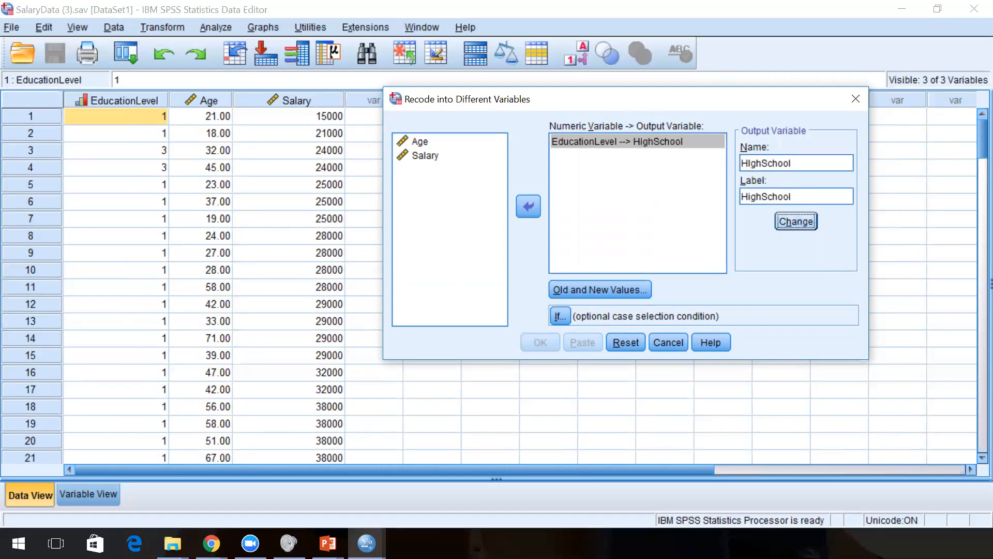
- Define the first two recode rules for the high school dummy: old value 1 becomes 0 and old value 2 becomes 1
left_click(621, 290)
left_click(335, 147)
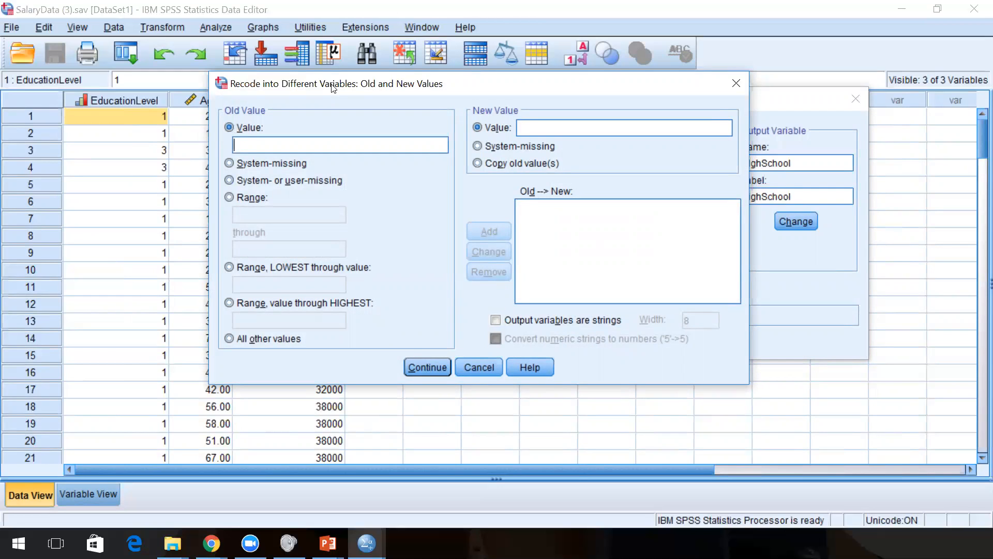
type("1")
left_click(528, 127)
type("0")
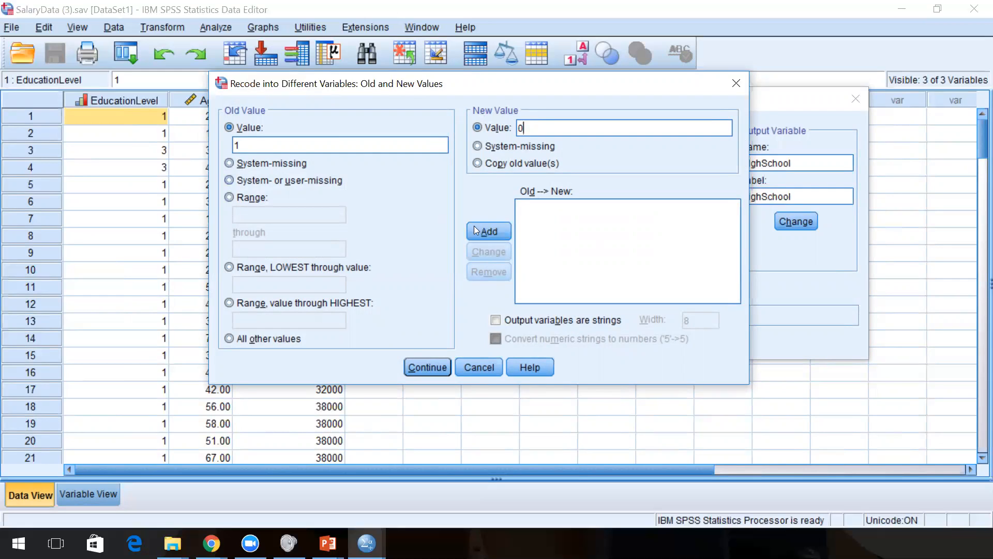
key("alt+a")
left_click(257, 145)
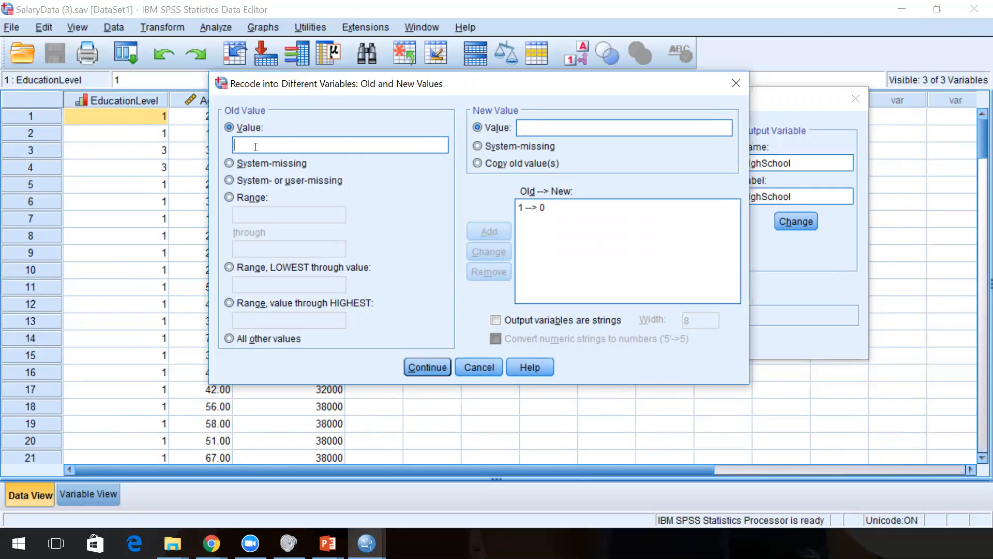
type("2")
left_click(541, 128)
type("1")
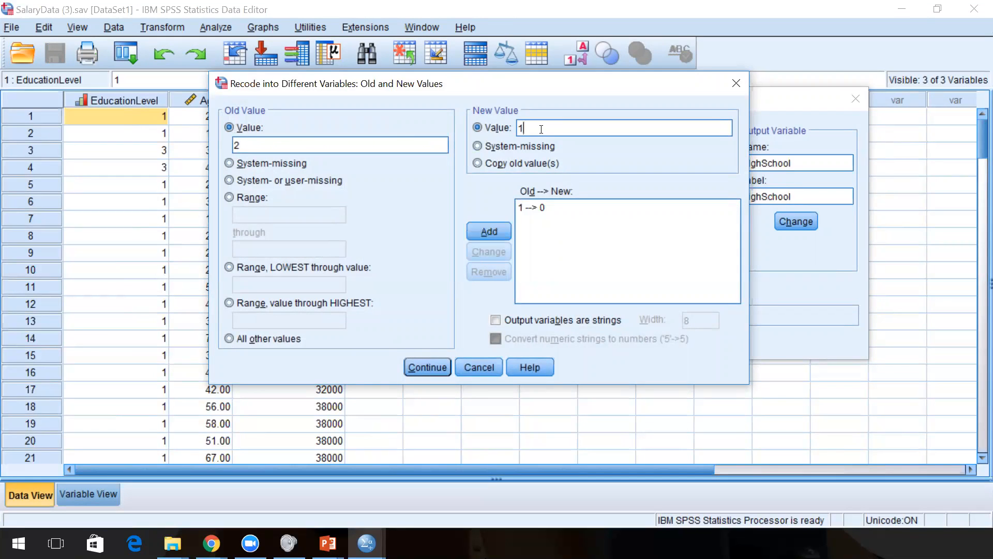
left_click(497, 227)
- Add recode rules turning old values 3 and 4 into 0, and accept the old and new value mapping
left_click(295, 145)
type("3")
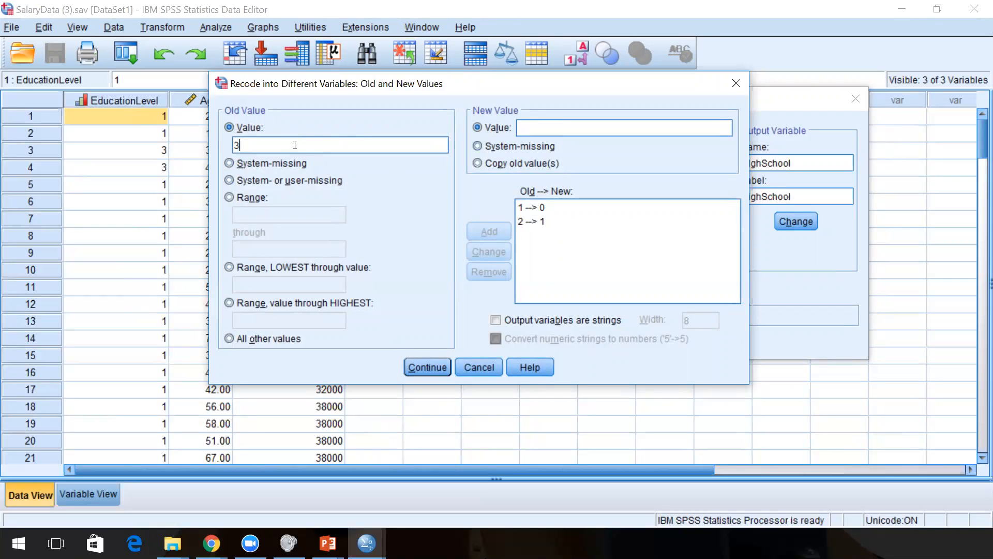
left_click(572, 135)
type("0")
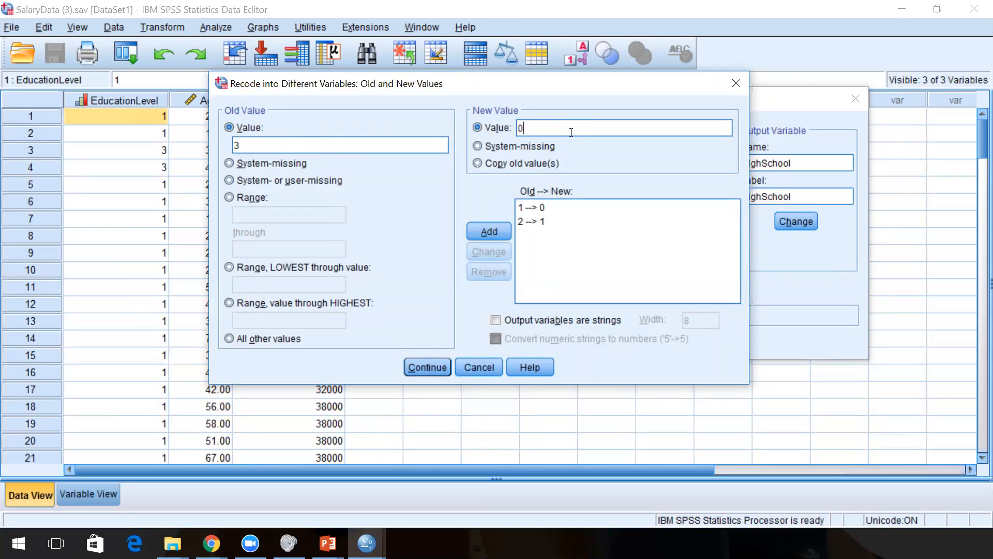
left_click(491, 232)
left_click(483, 233)
type("4")
left_click(561, 129)
type("0")
left_click(489, 231)
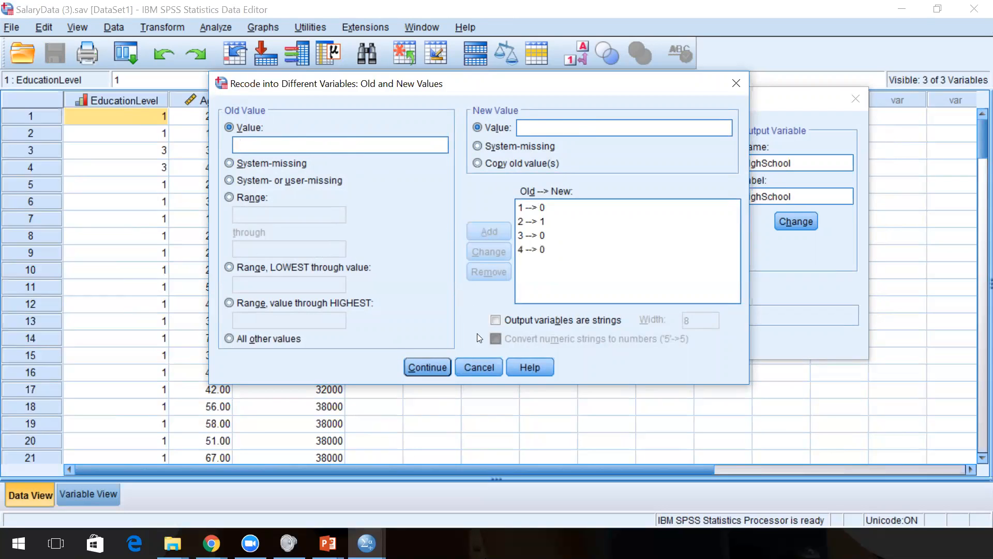
left_click(437, 357)
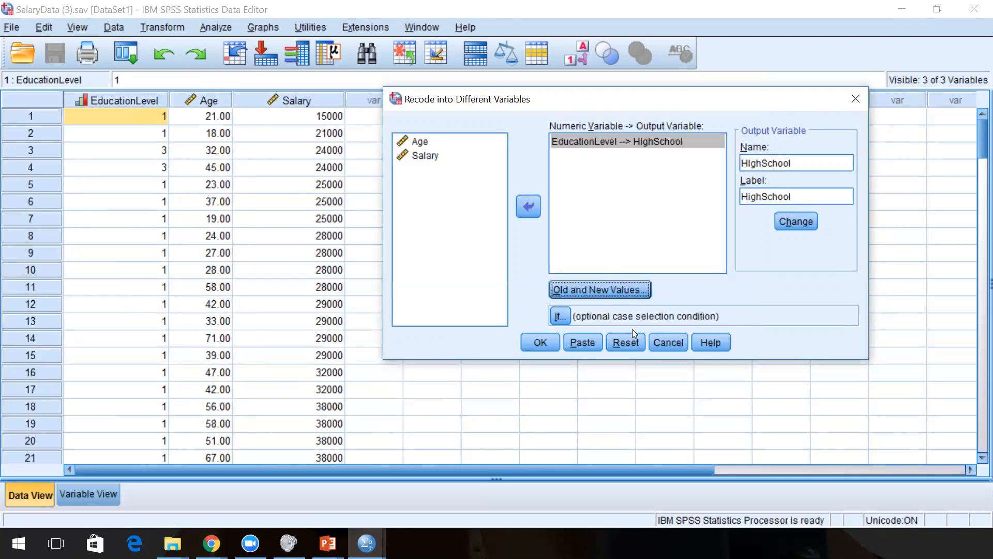
- Run the recode and close the output viewer to return to the salary dataset
left_click(535, 345)
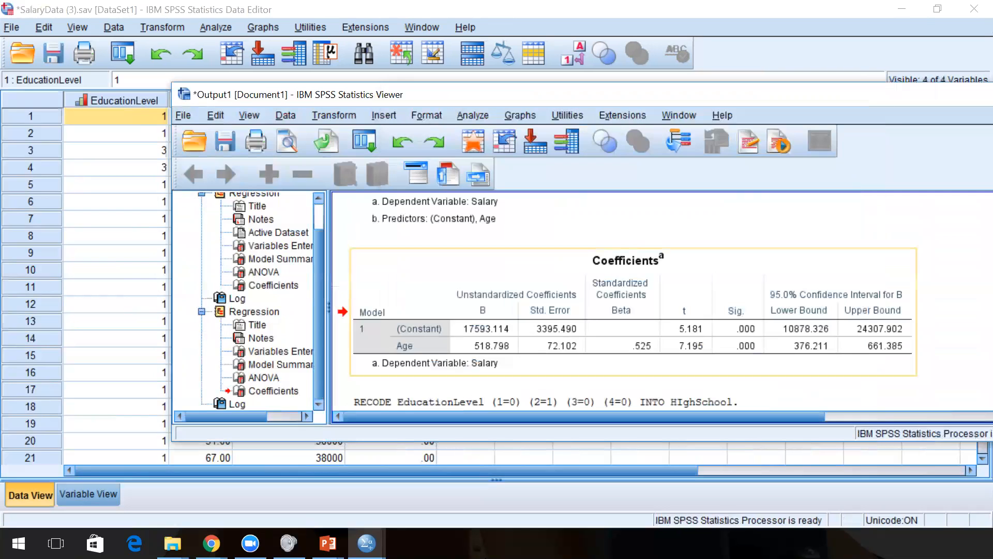
left_click_drag(627, 95, 628, 2)
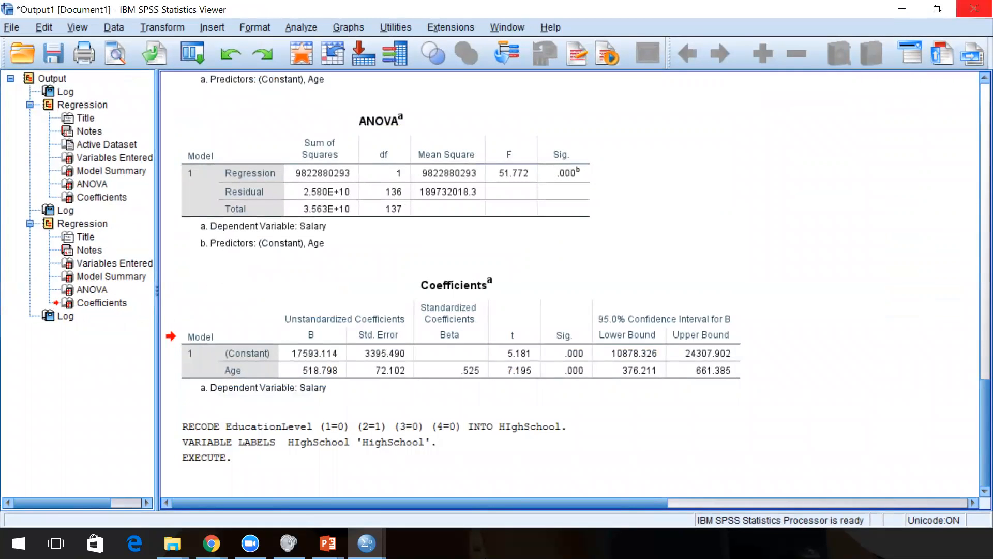
left_click(974, 9)
left_click(495, 292)
left_click(547, 241)
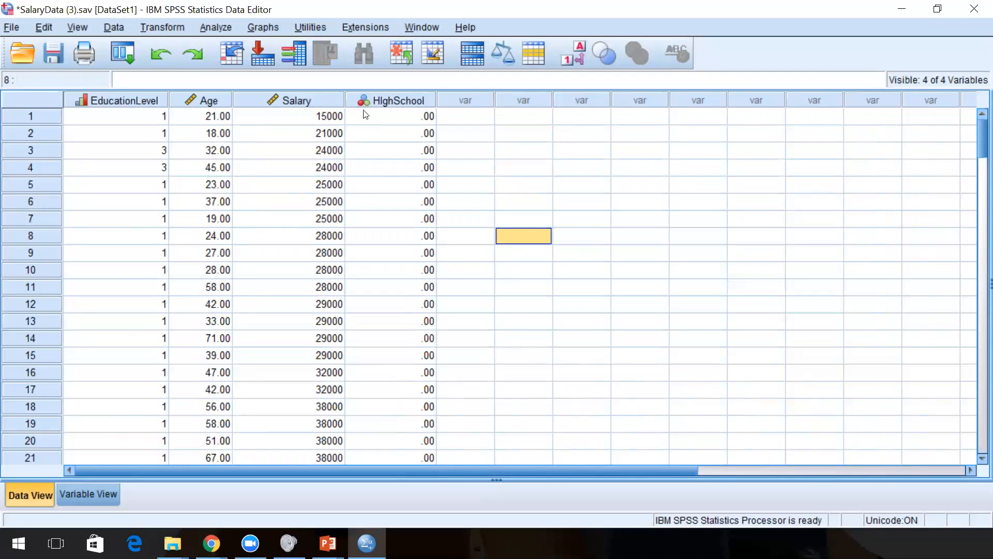
- Move the HIghSchool variable directly after EducationLevel in the variable order and return to the data
left_click(88, 494)
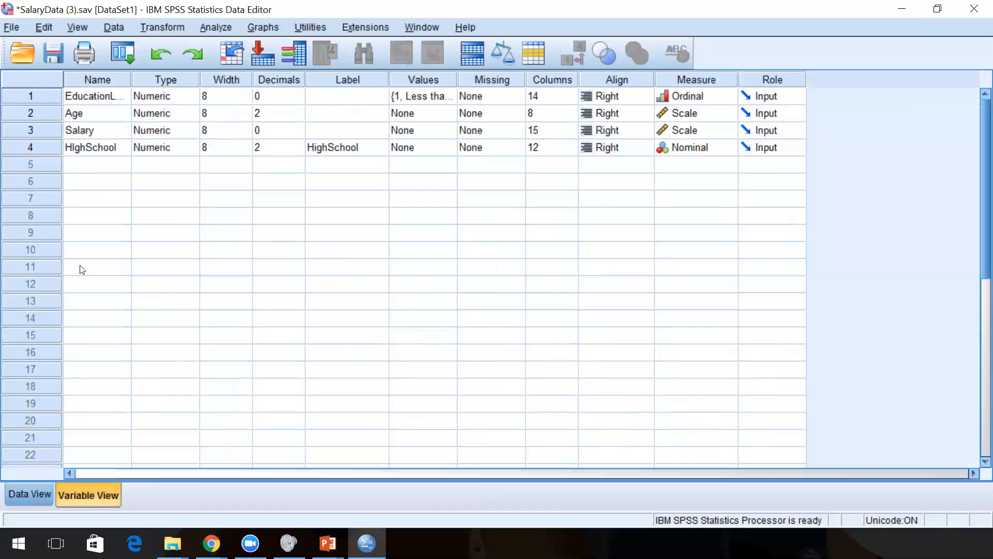
left_click(27, 148)
left_click_drag(26, 146, 31, 105)
left_click(29, 494)
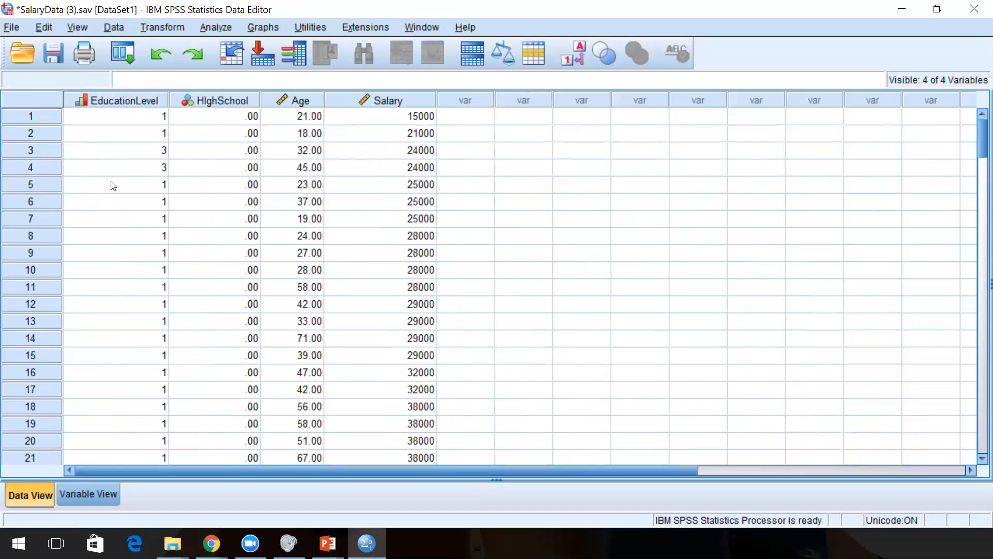
- Compare the HIghSchool values with the EducationLevel codes across the cases to check the recode
left_click(189, 155)
scroll(199, 155, "down", 2)
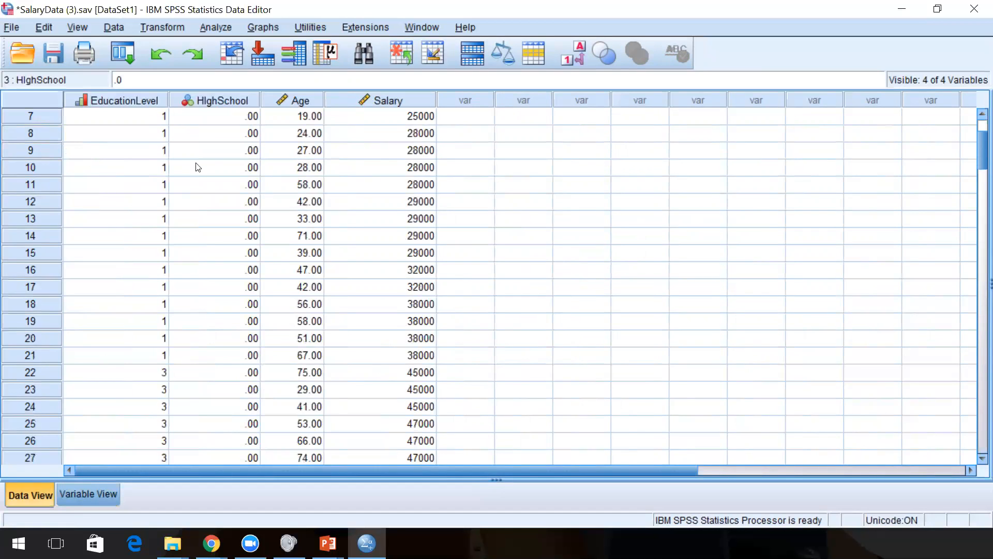
left_click(128, 200)
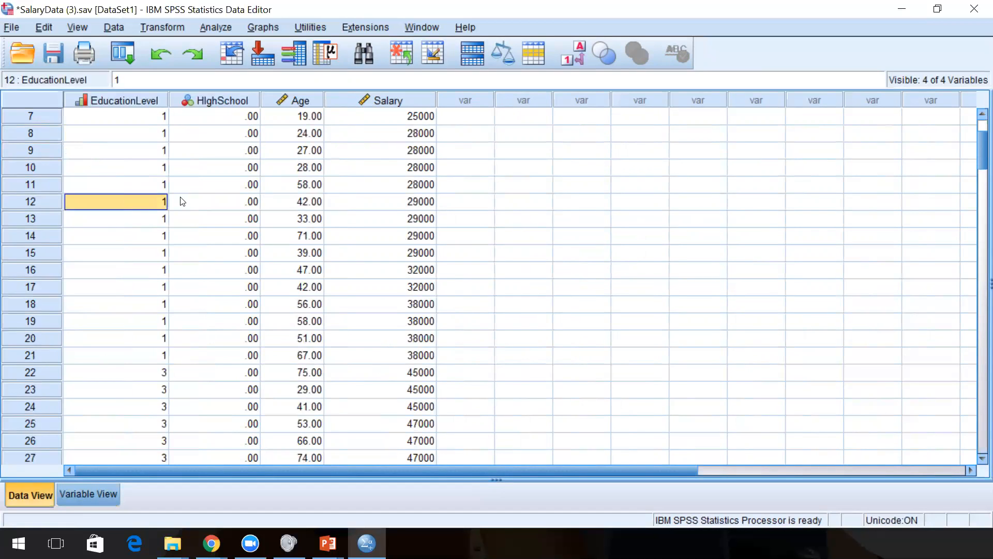
scroll(195, 220, "down", 3)
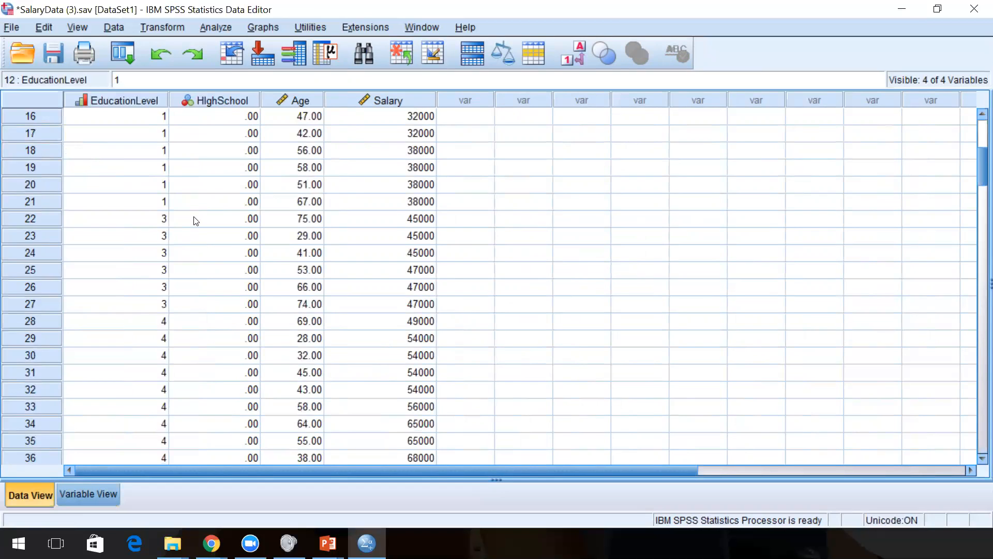
scroll(197, 221, "down", 6)
left_click(215, 220)
left_click(212, 253)
left_click(202, 305)
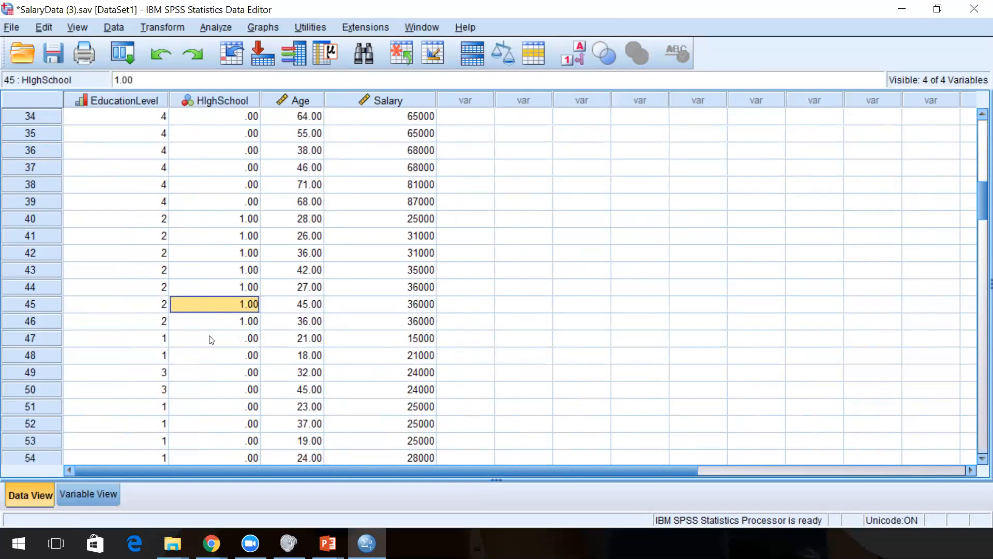
left_click(207, 320)
scroll(204, 354, "down", 2)
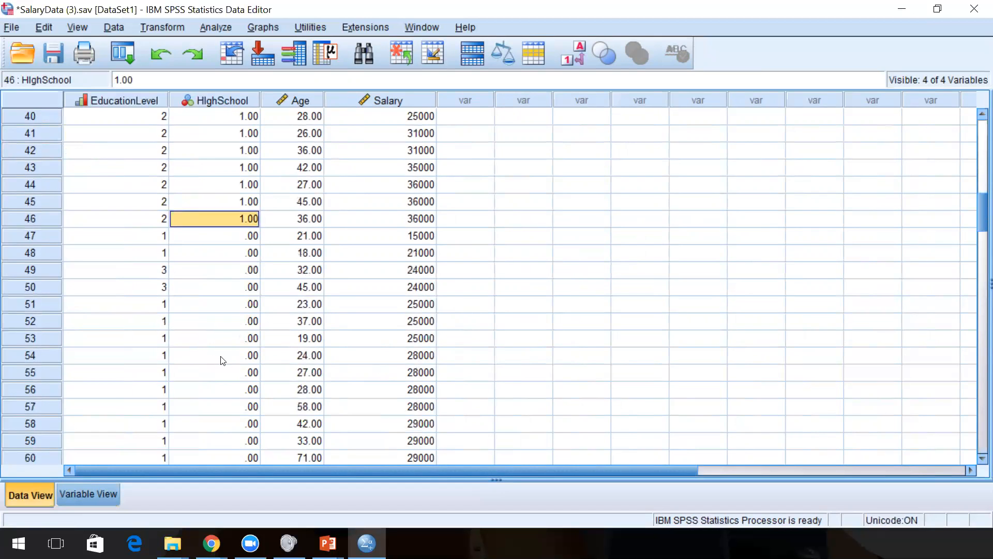
scroll(222, 337, "up", 4)
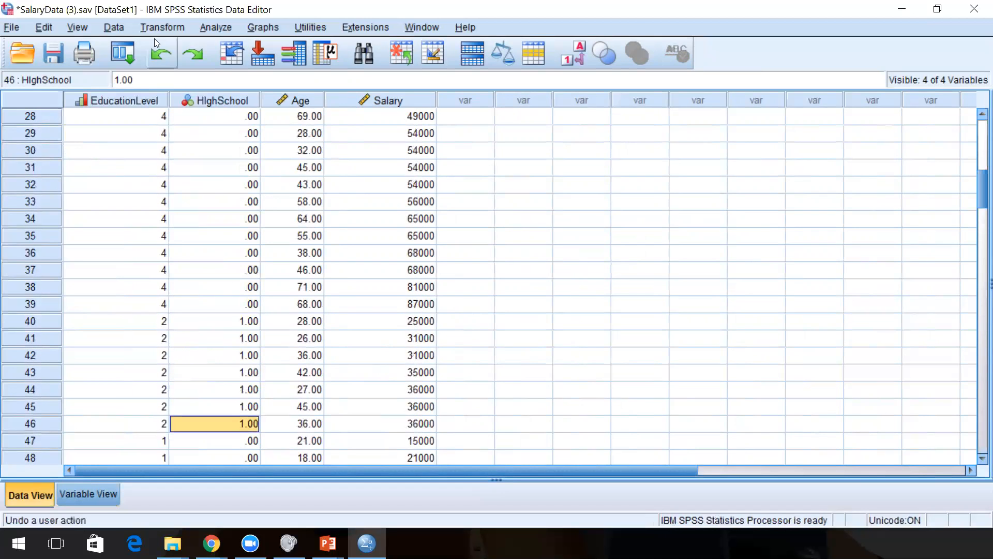
- Set up another EducationLevel recode with output variable name and label SomeCollege, and open its old and new value mapping
left_click(173, 26)
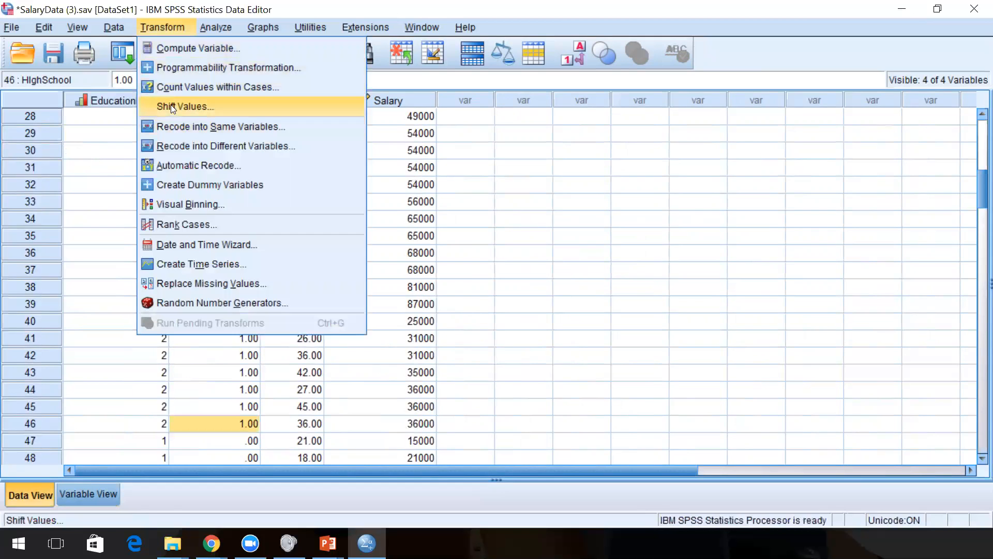
left_click(170, 141)
left_click(635, 143)
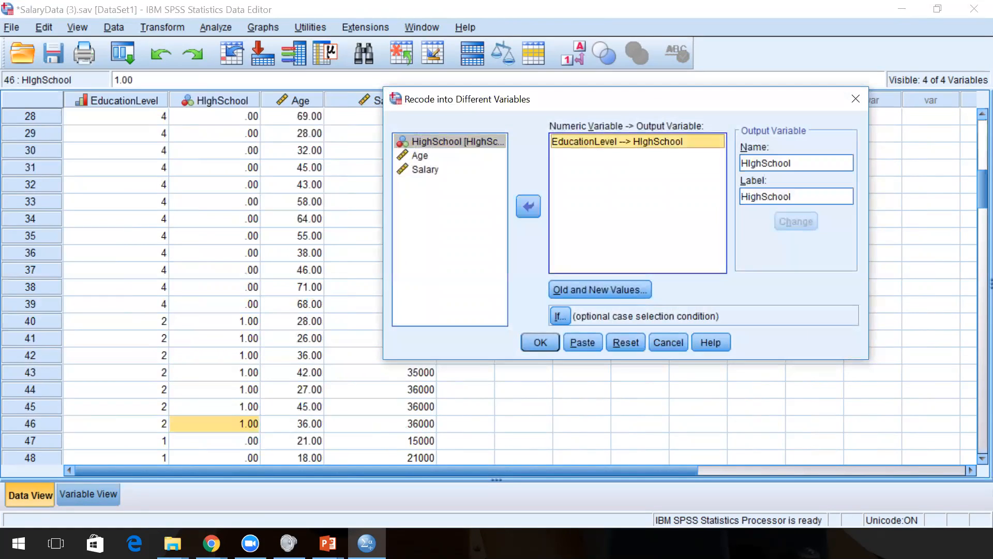
double_click(770, 163)
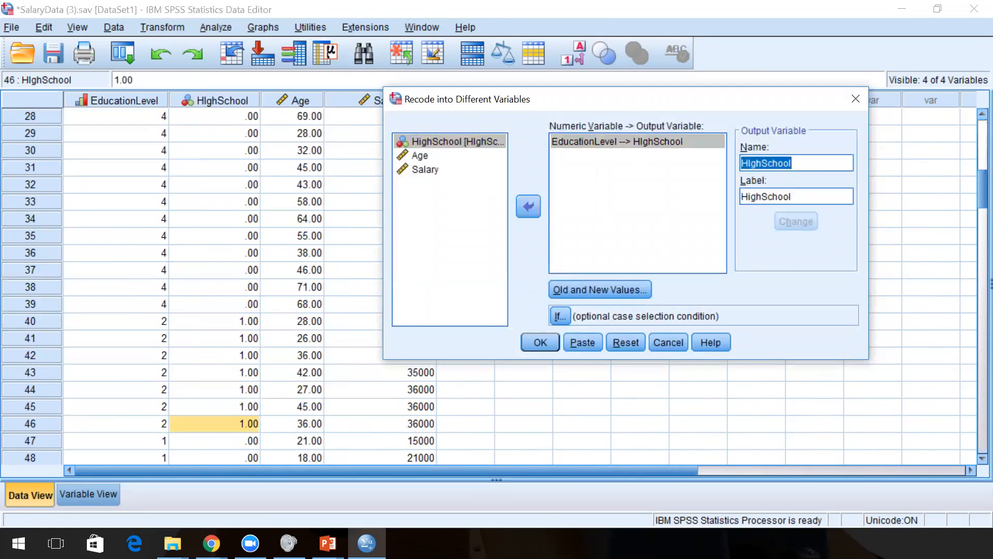
type("Some")
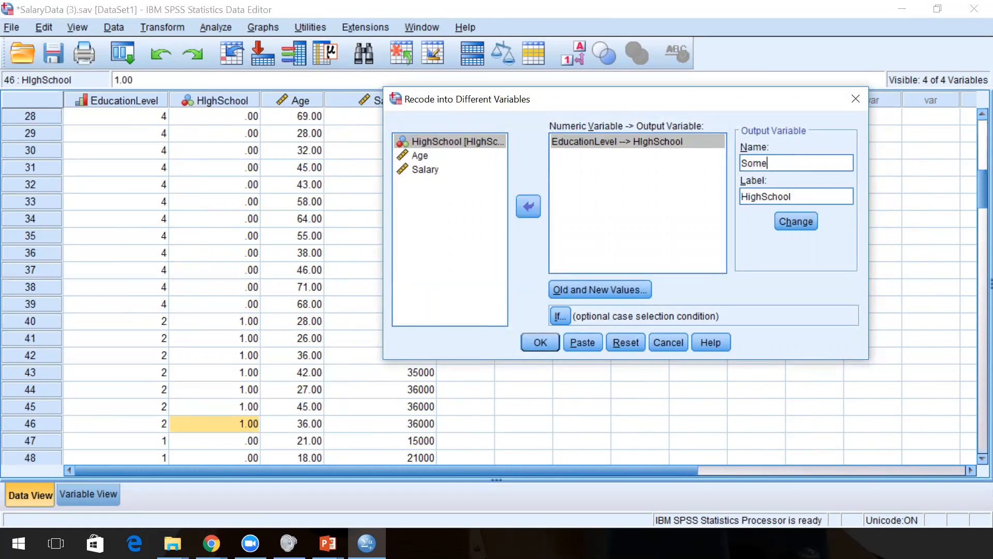
type("College")
left_click_drag(741, 196, 757, 197)
double_click(757, 196)
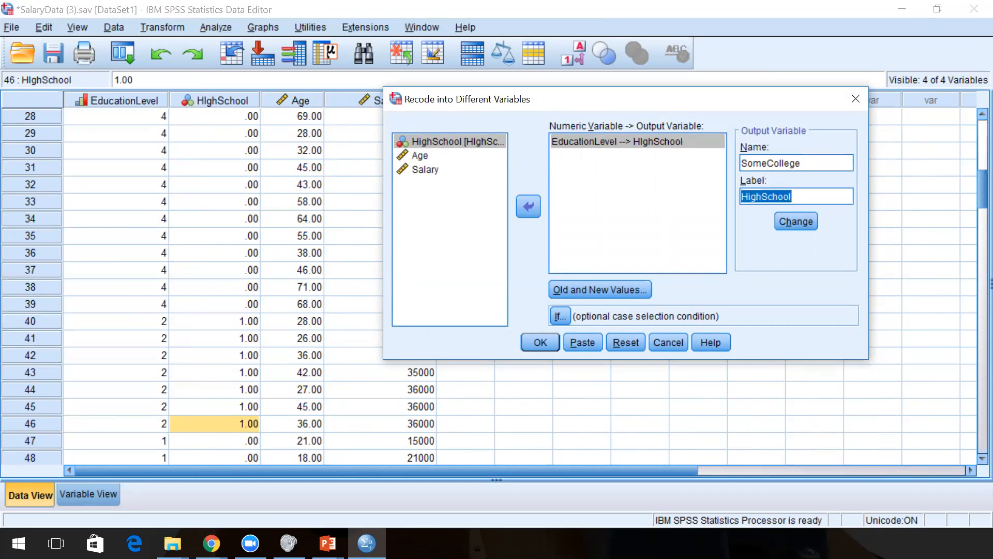
type("SomeCollege")
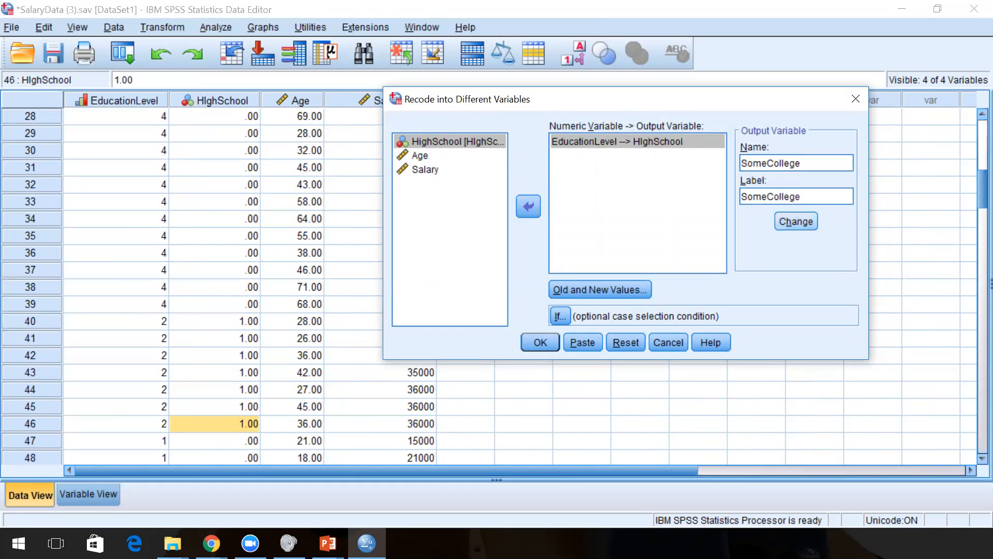
left_click(796, 221)
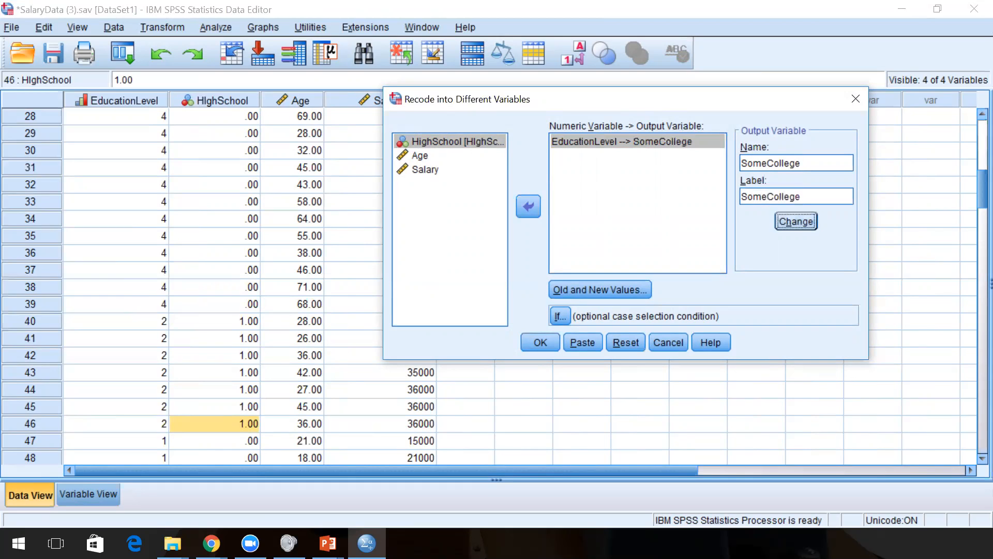
left_click(610, 289)
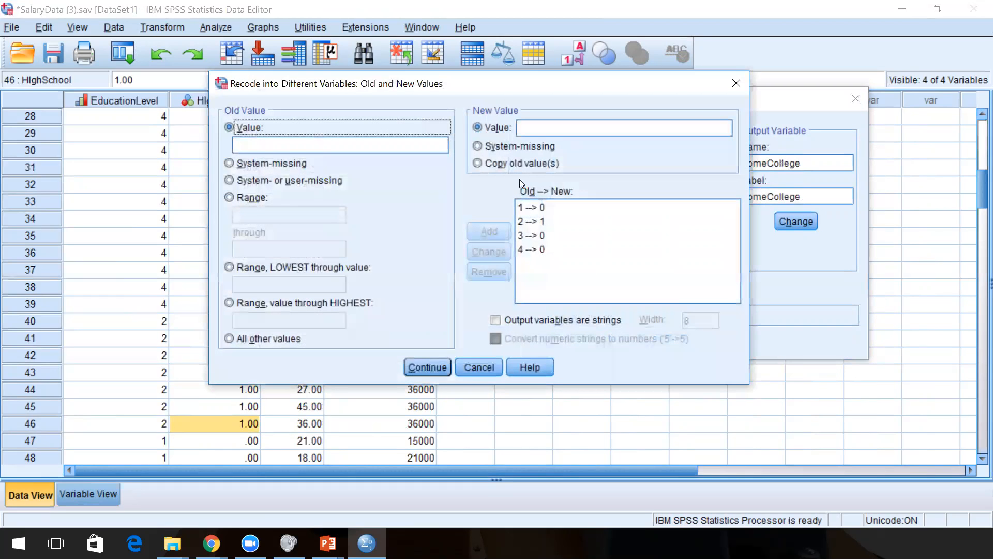
- Remove all four existing old-to-new value mappings from the SomeCollege recode
left_click(536, 209)
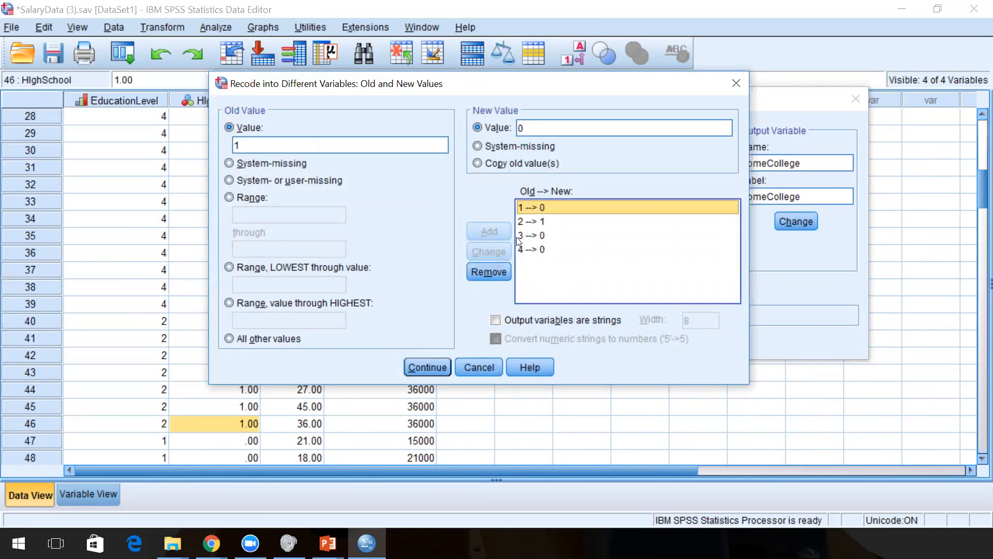
left_click(488, 271)
left_click(524, 209)
left_click(496, 272)
left_click(524, 209)
left_click(489, 272)
left_click(525, 208)
left_click(479, 269)
- Map old values 1 and 2 of EducationLevel to new value 0 for SomeCollege
left_click(279, 145)
type("1")
left_click(548, 128)
type("0")
left_click(490, 232)
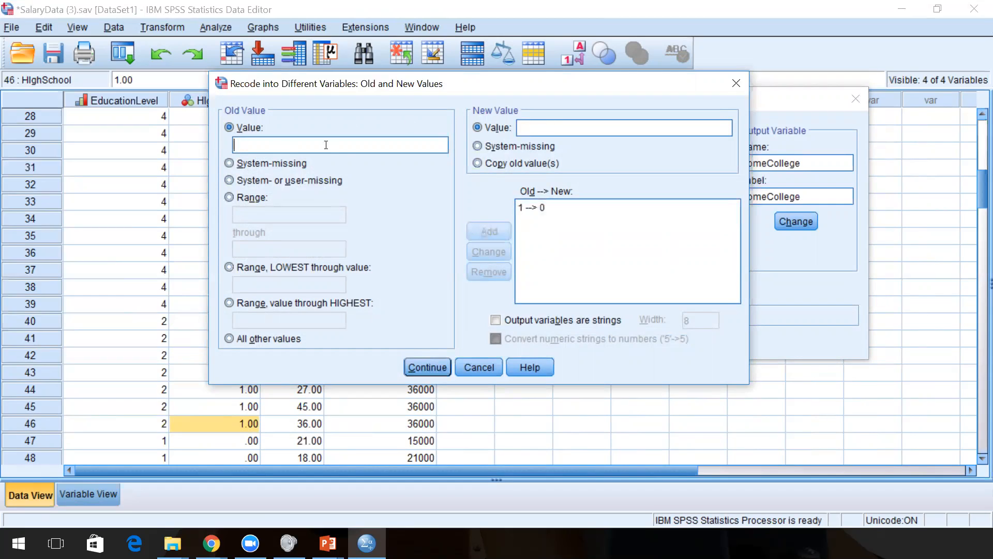
type("2")
left_click(604, 129)
type("0")
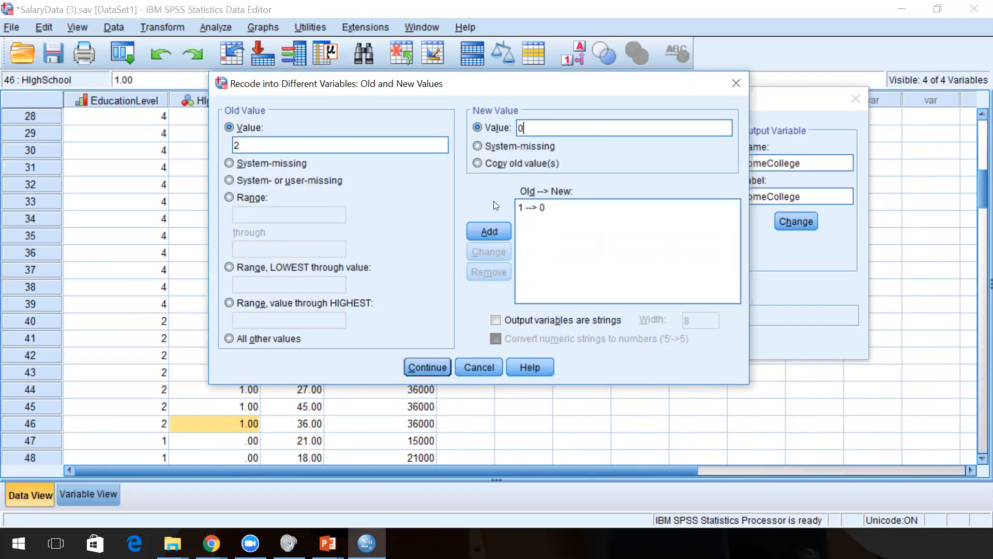
left_click(497, 232)
- Map old value 3 to 1 and old value 4 to 0, and run the SomeCollege recode
left_click(332, 140)
type("3")
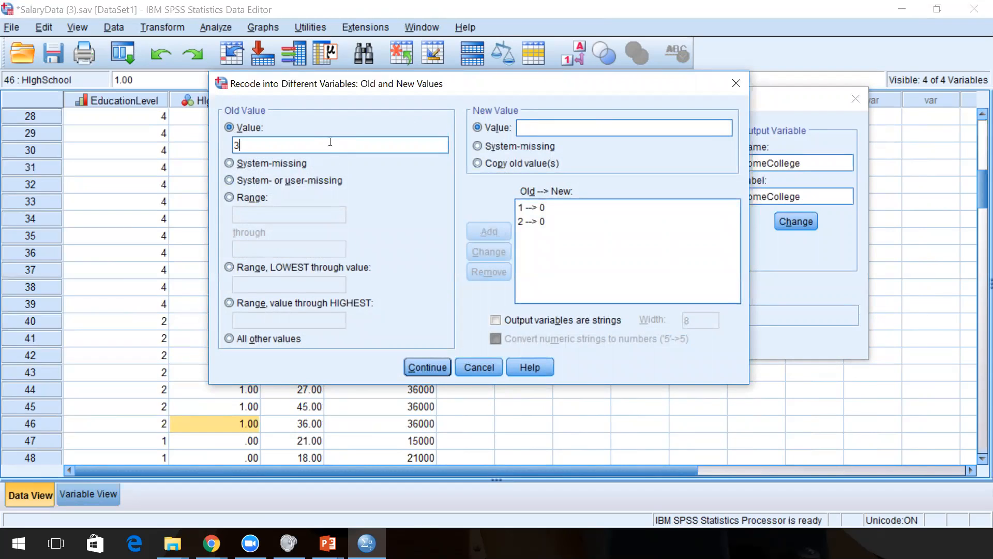
left_click(522, 128)
type("1")
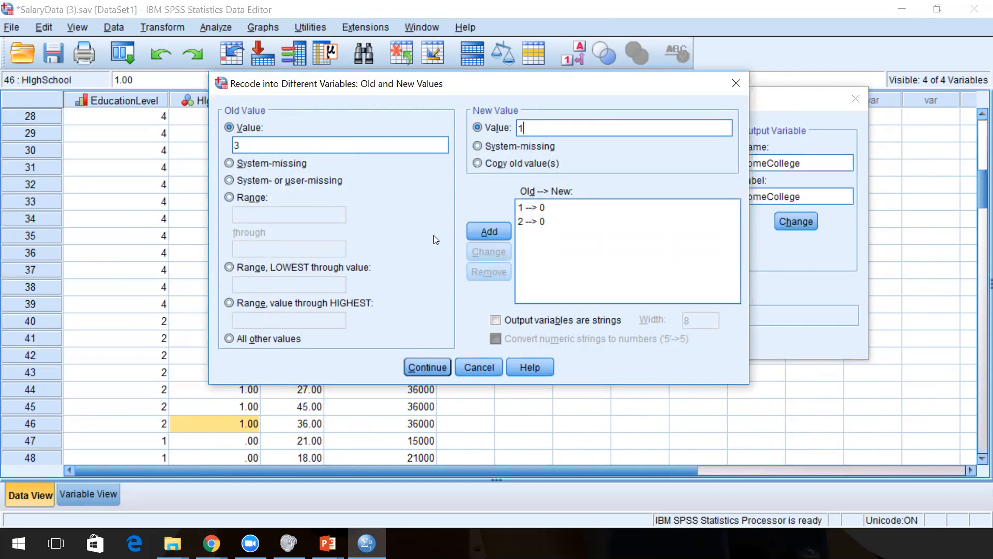
left_click(486, 230)
left_click(333, 146)
type("4")
left_click(576, 127)
type("0")
left_click(491, 232)
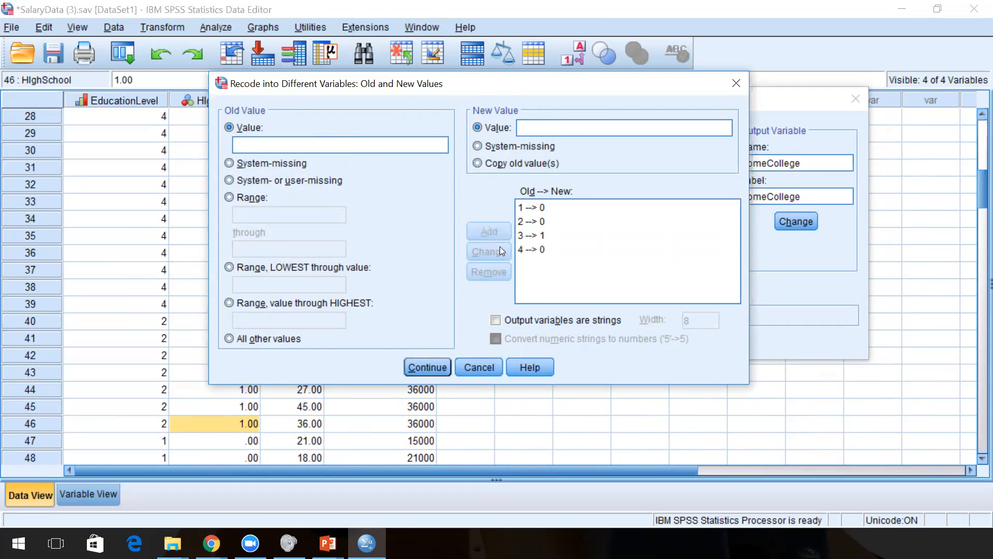
left_click(427, 365)
left_click(540, 343)
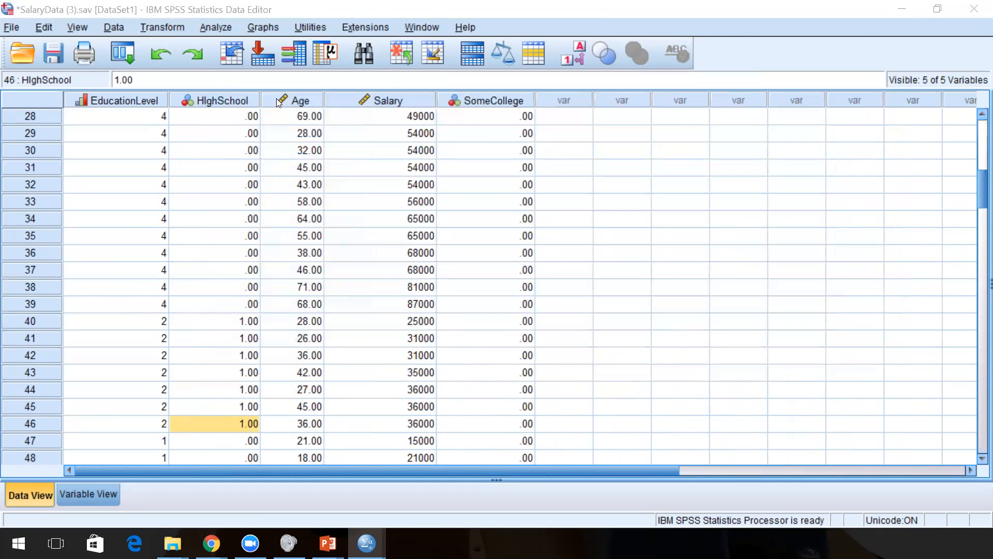
- Set up another recode of EducationLevel into a different variable, with output name and label College
left_click(186, 28)
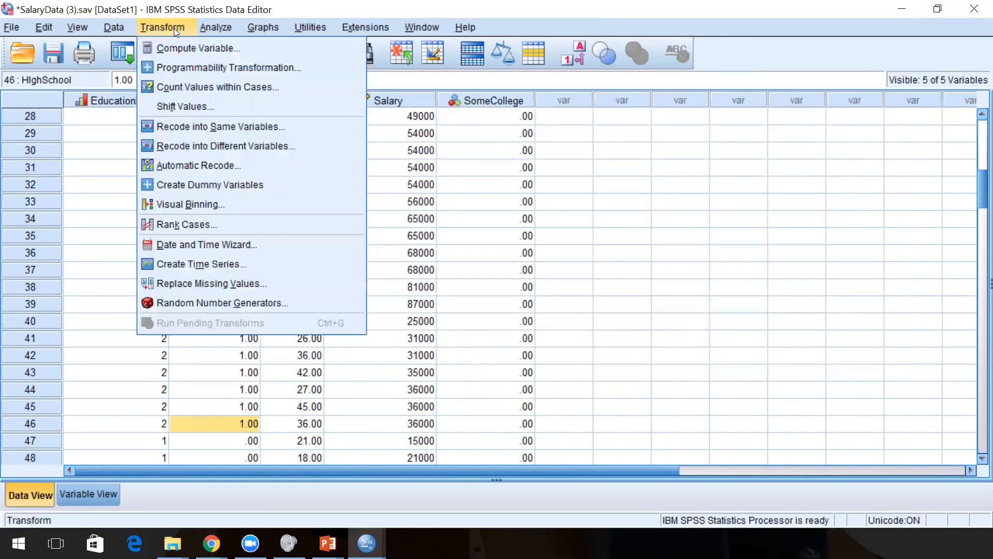
left_click(192, 145)
left_click(615, 144)
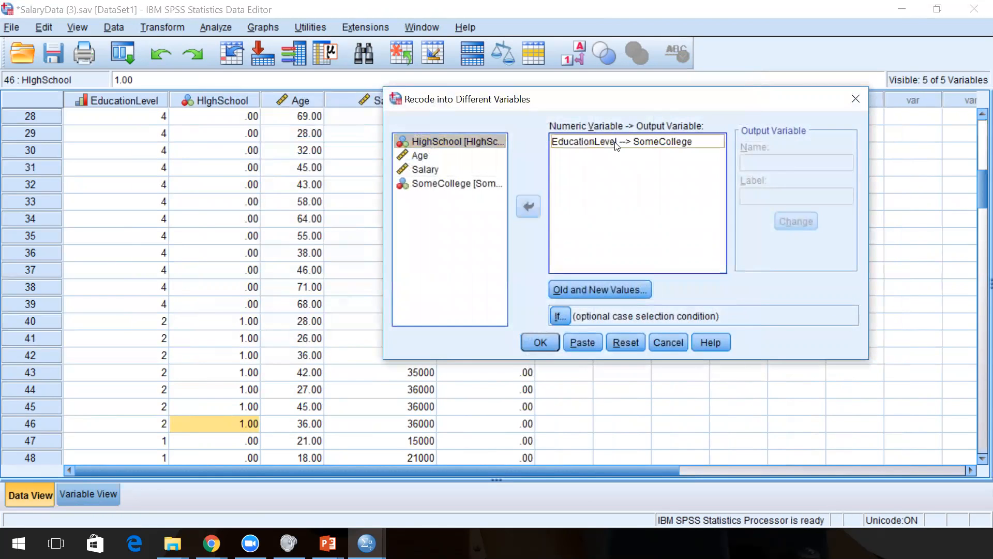
double_click(770, 163)
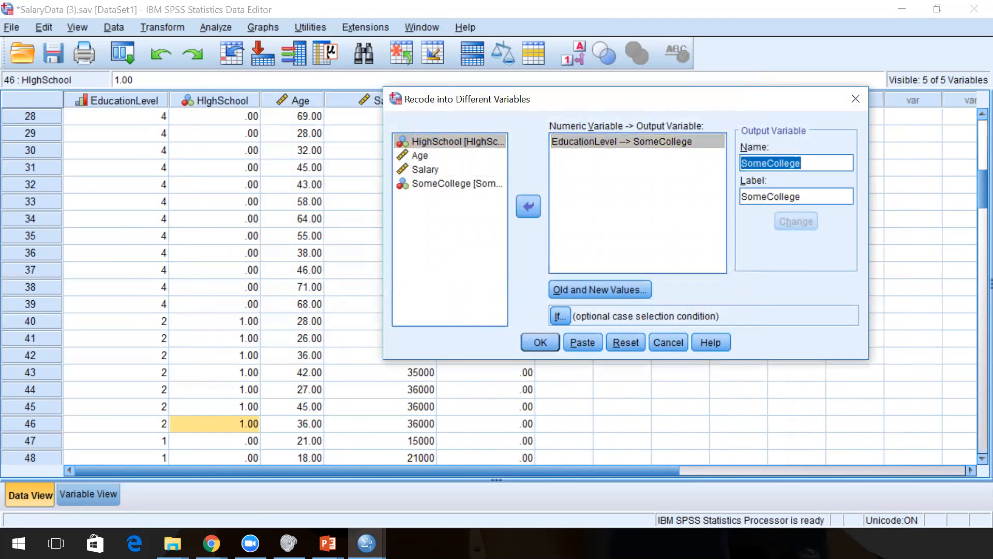
type("Col")
type("ege")
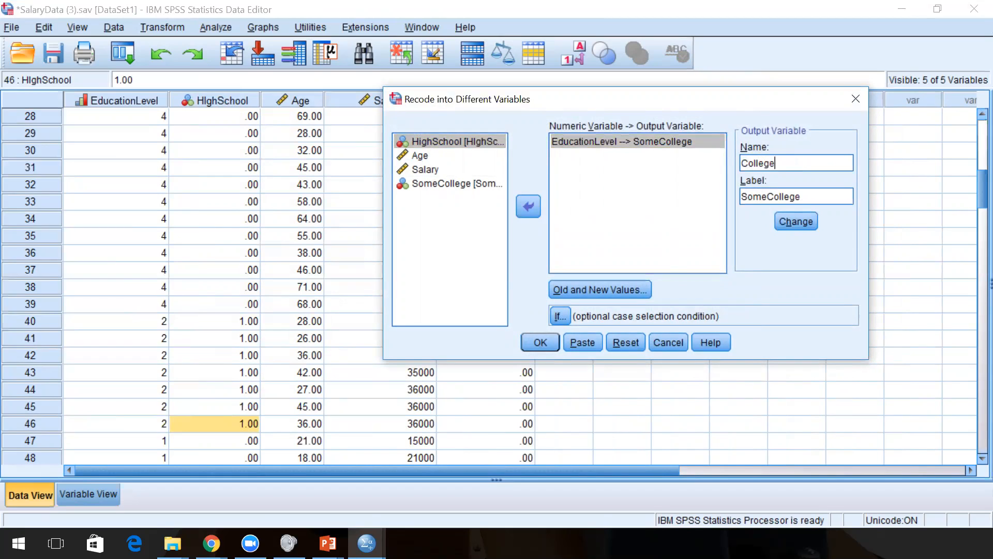
left_click_drag(741, 196, 801, 196)
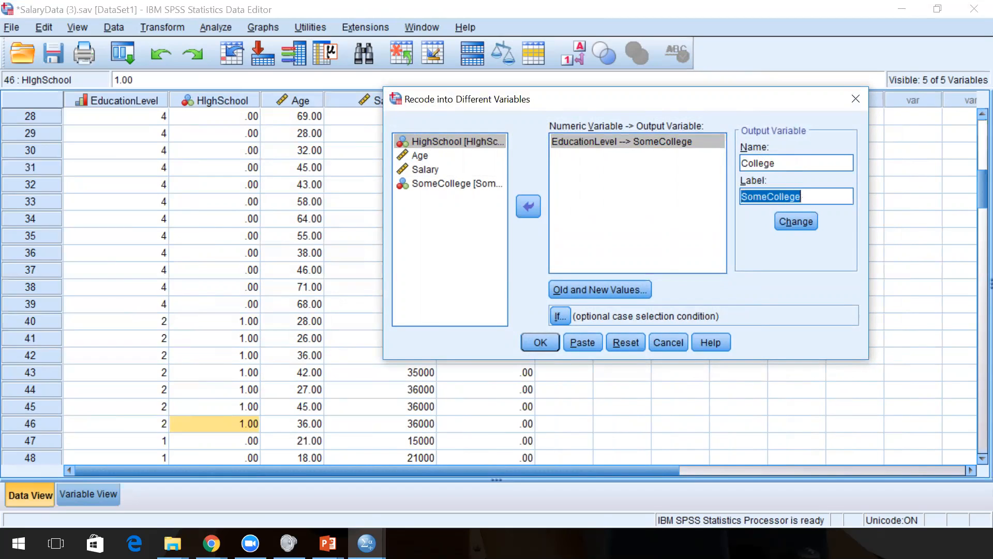
type("Coll")
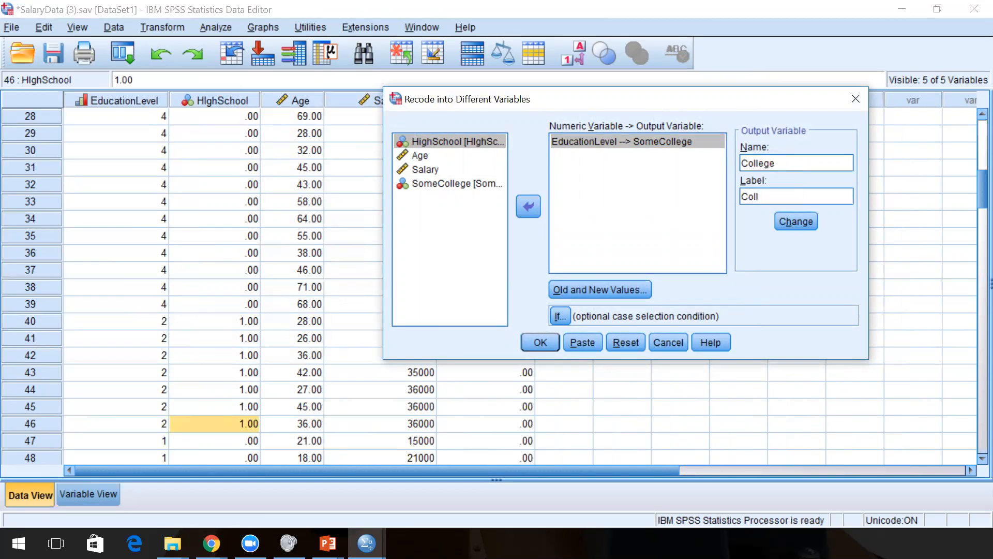
type("ege")
left_click(795, 222)
- Remove the mappings for old values 3 and 4 from the College recode
left_click(636, 287)
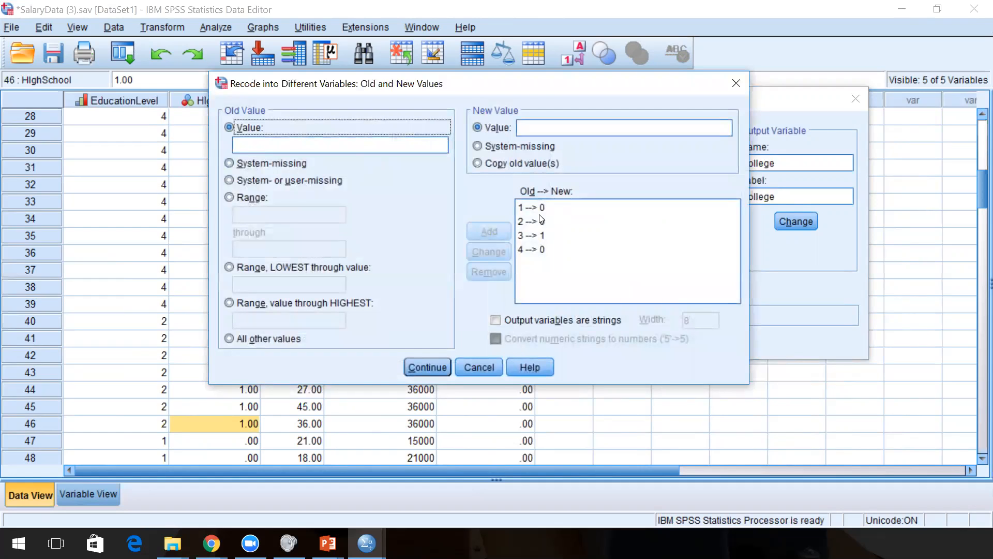
left_click(541, 236)
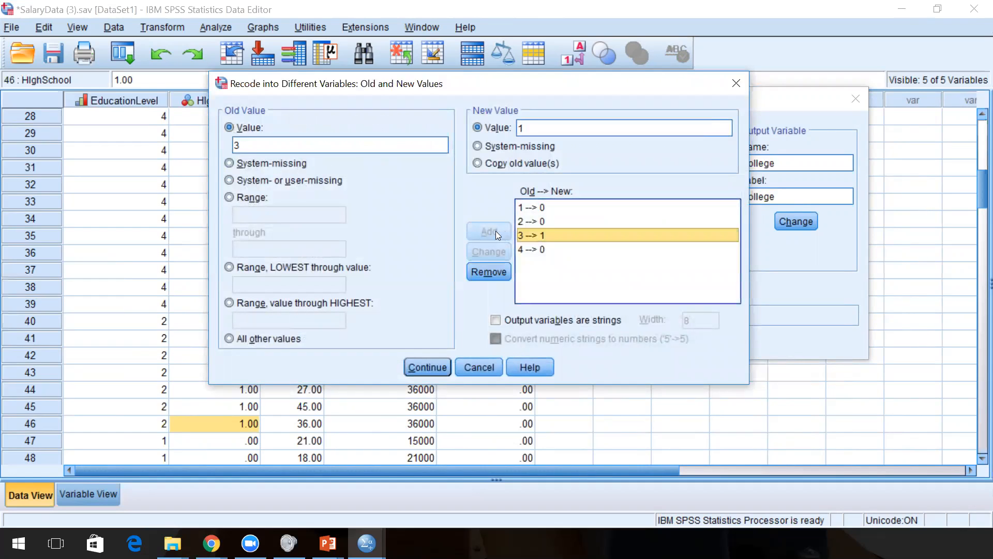
left_click(490, 274)
left_click(532, 250)
left_click(496, 267)
- Map old value 3 to 0 and old value 4 to 1, and run the College recode
left_click(314, 146)
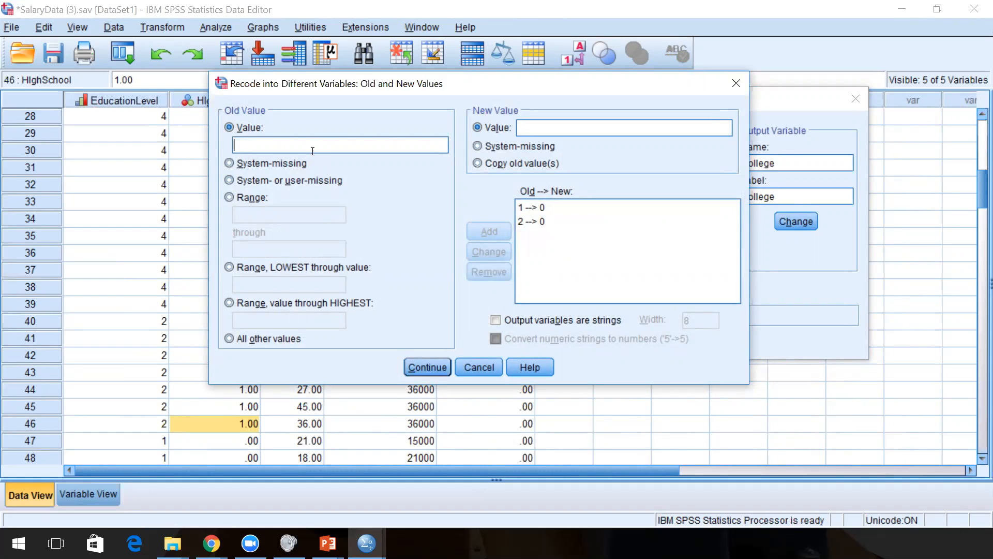
type("3")
left_click(588, 128)
type("0")
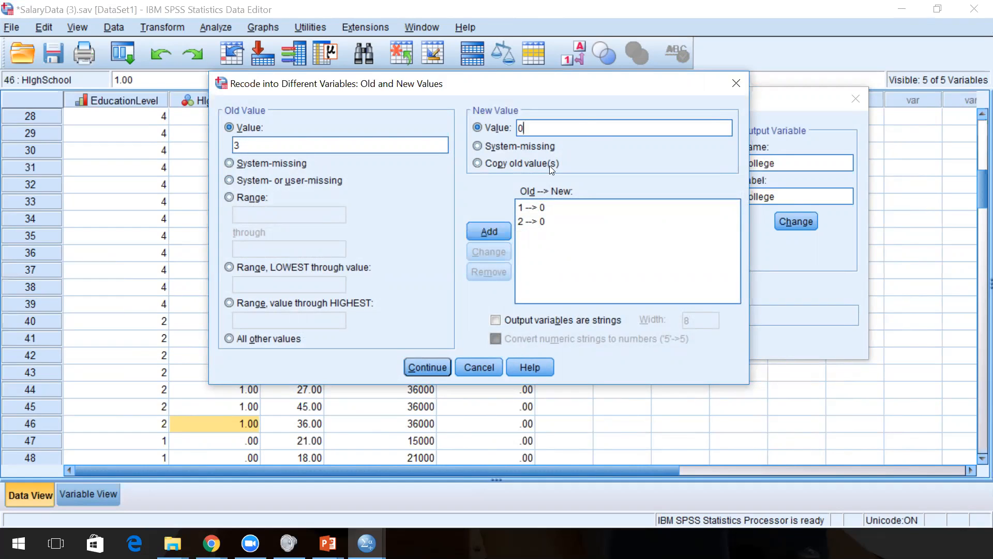
left_click(495, 231)
left_click(342, 144)
type("4")
left_click(518, 127)
type("1")
left_click(488, 228)
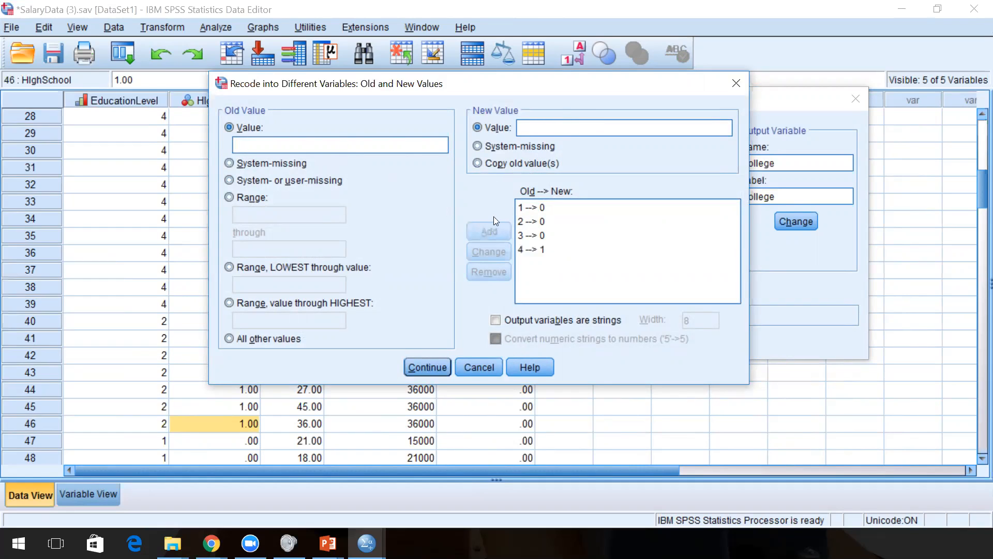
left_click(431, 362)
left_click(544, 343)
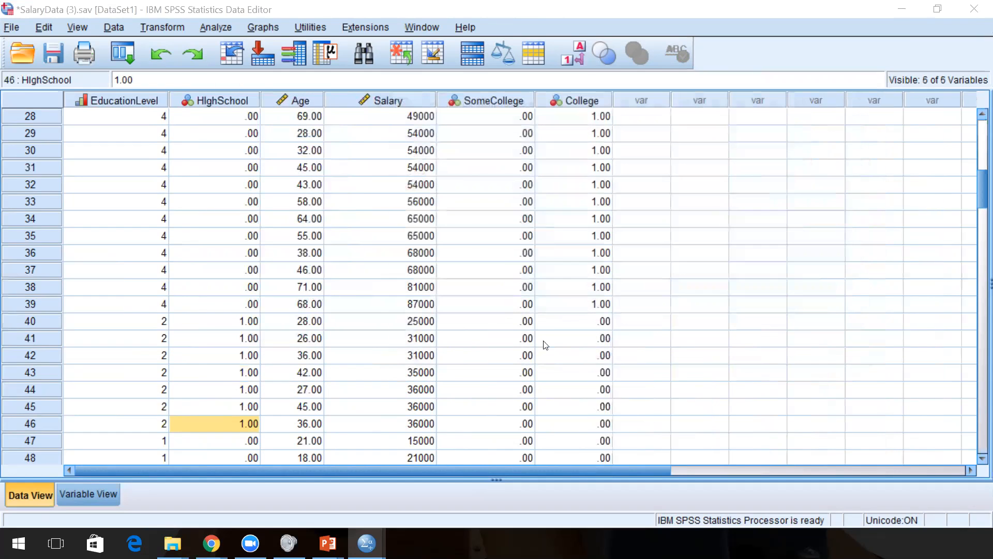
- Move SomeCollege and College directly after HIghSchool in the variable order, and check the dummy values against EducationLevel in the data
left_click(88, 494)
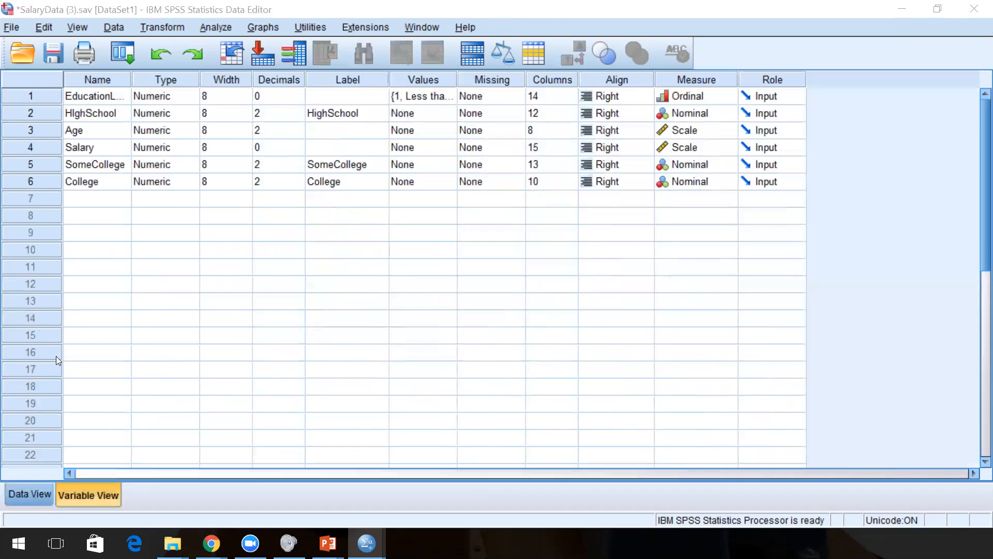
left_click(42, 170)
key("shift+Down")
left_click_drag(43, 162, 46, 127)
left_click(106, 305)
left_click(29, 494)
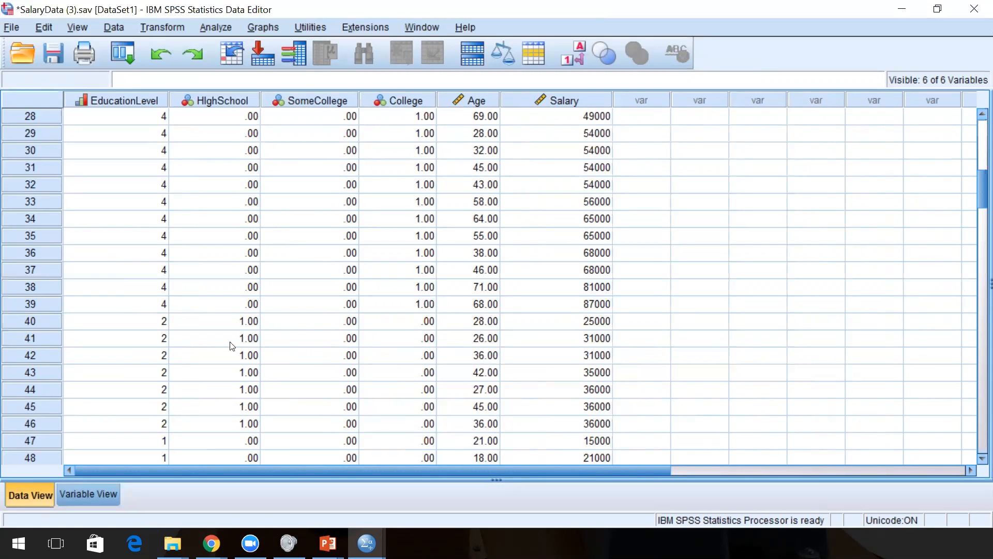
scroll(331, 354, "down", 3)
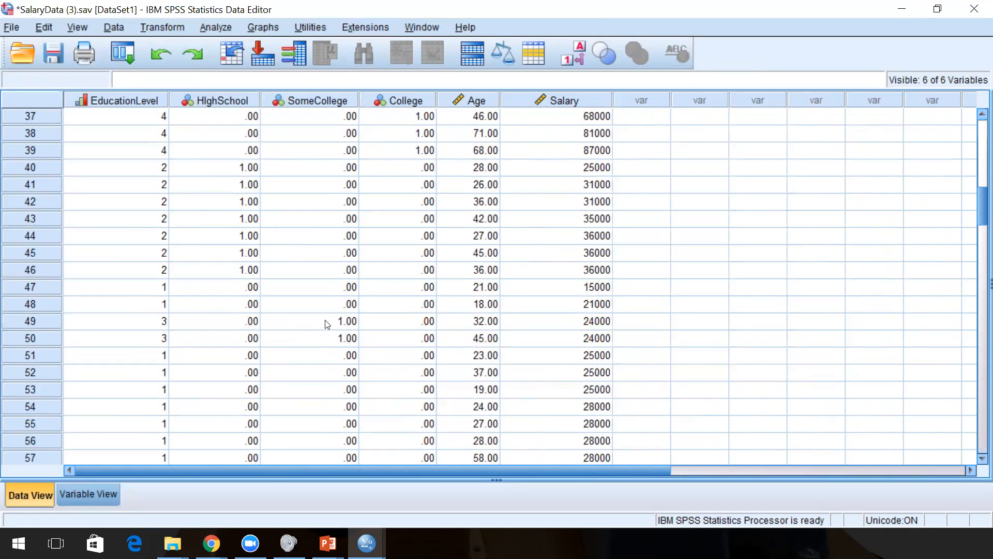
scroll(318, 294, "up", 10)
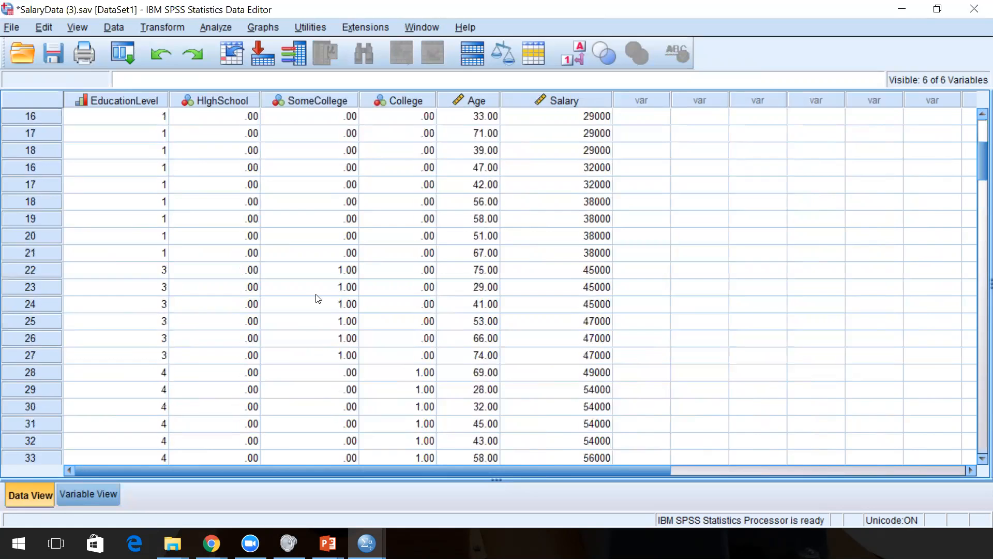
scroll(326, 274, "up", 2)
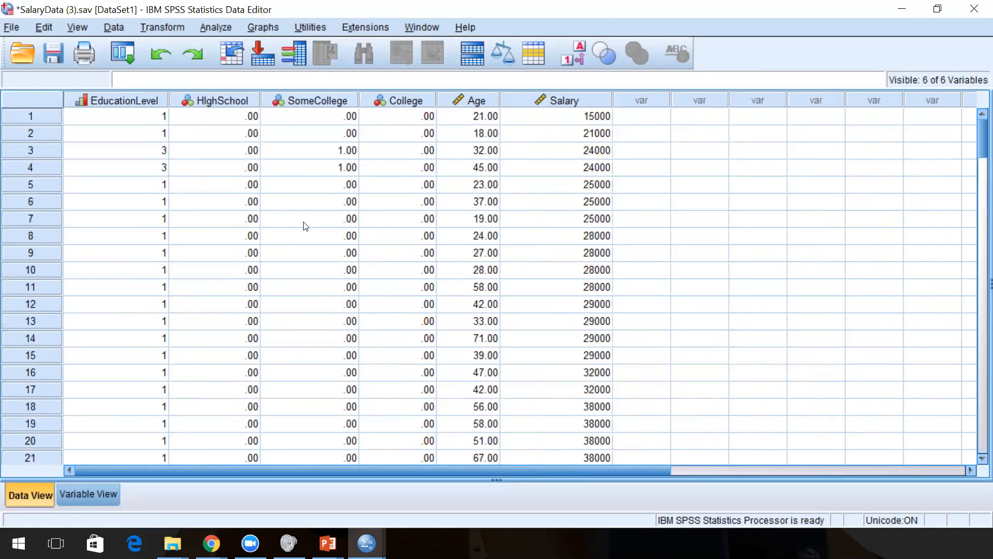
- Run a linear regression of Salary with HIghSchool, SomeCollege and College added to Age as independent variables
left_click(211, 26)
mouse_move(245, 191)
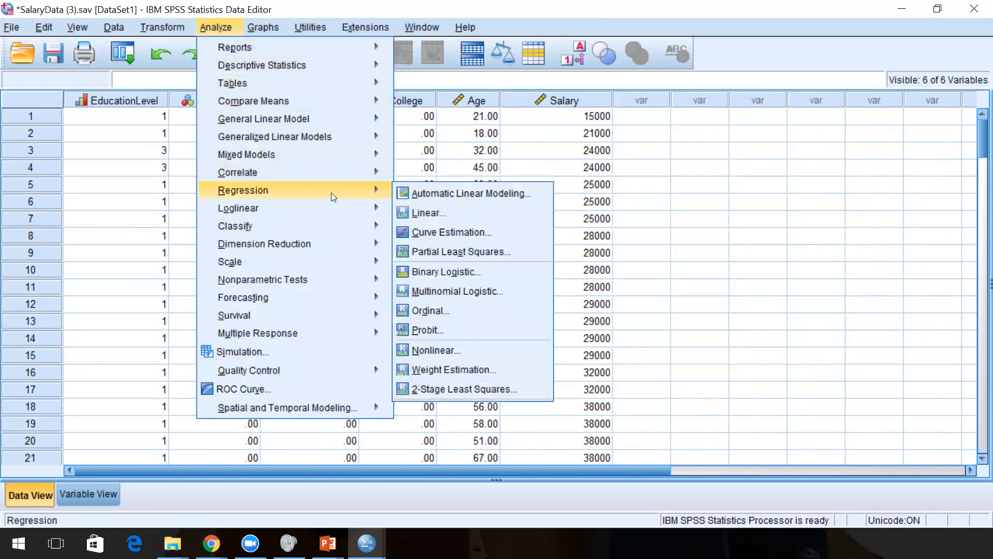
left_click(417, 212)
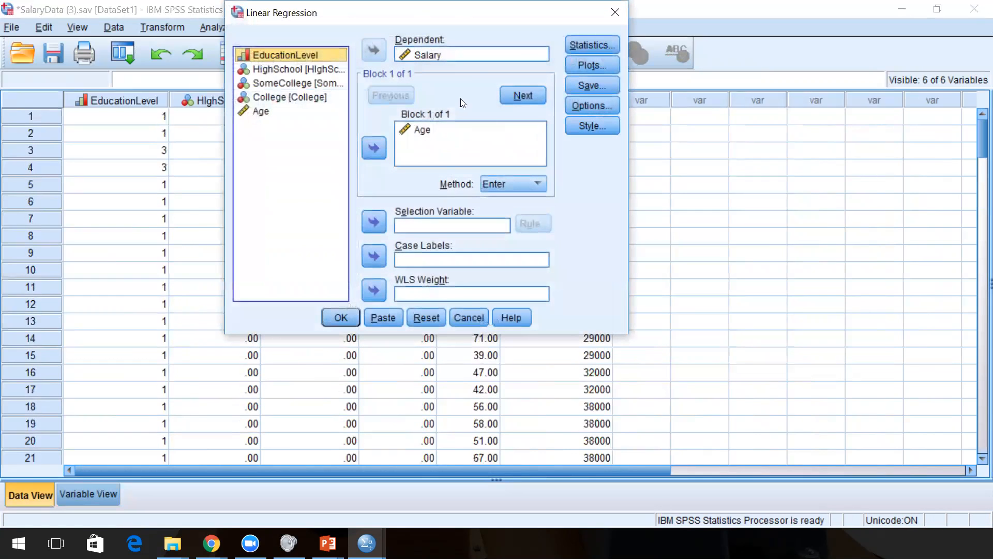
left_click(288, 70)
left_click(374, 147)
left_click(290, 83)
left_click(372, 147)
left_click(288, 98)
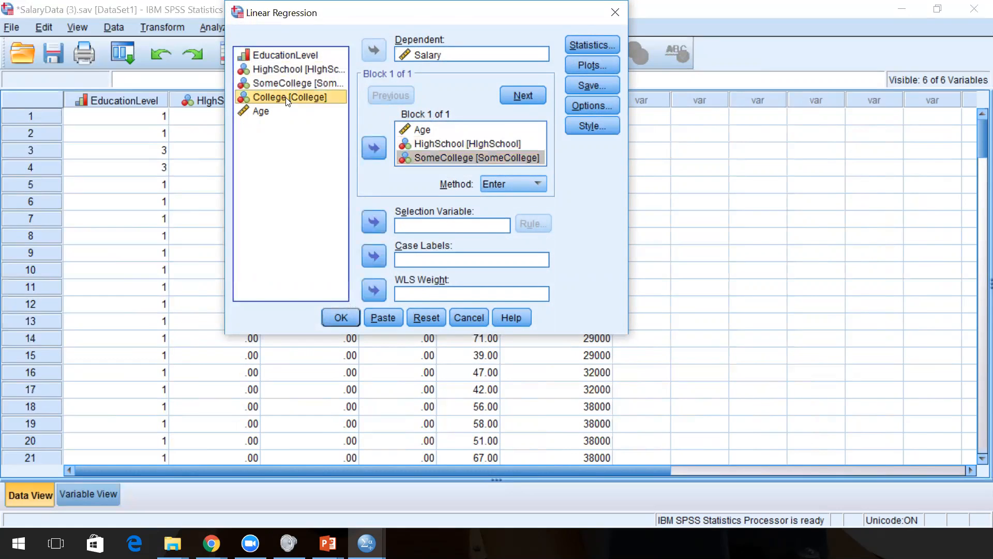
left_click(370, 148)
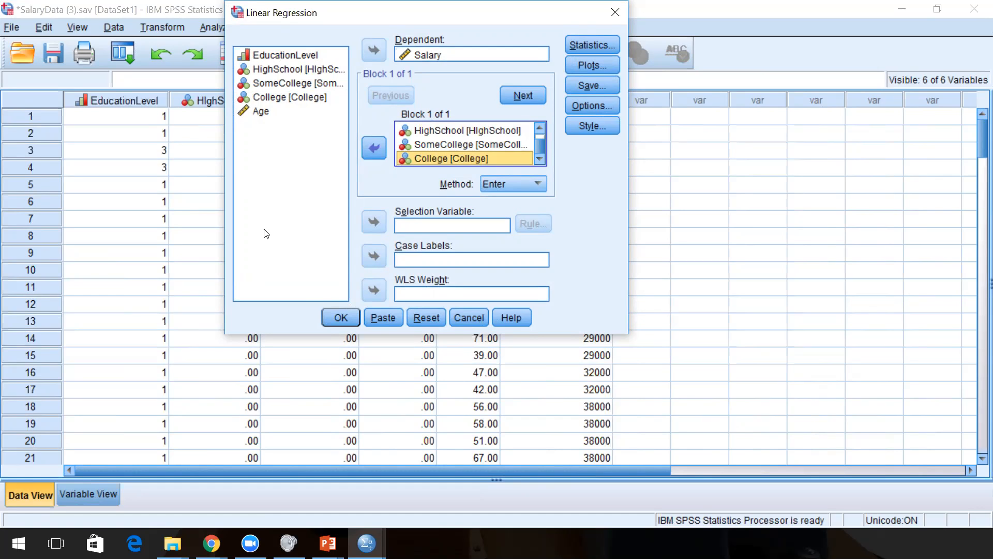
left_click(340, 317)
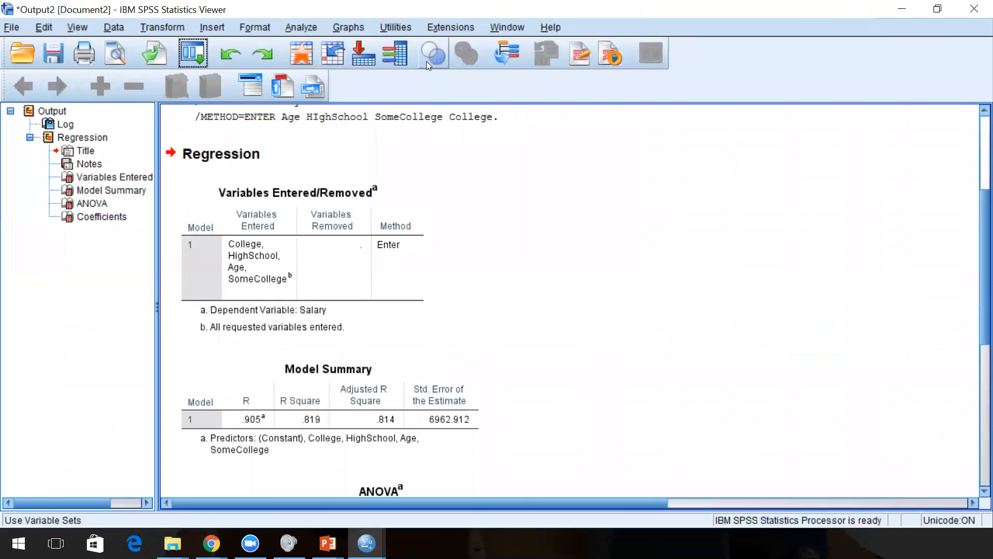
- Examine the regression output, including the model summary, ANOVA and coefficients with their significance and confidence intervals
scroll(629, 228, "down", 3)
scroll(585, 253, "up", 4)
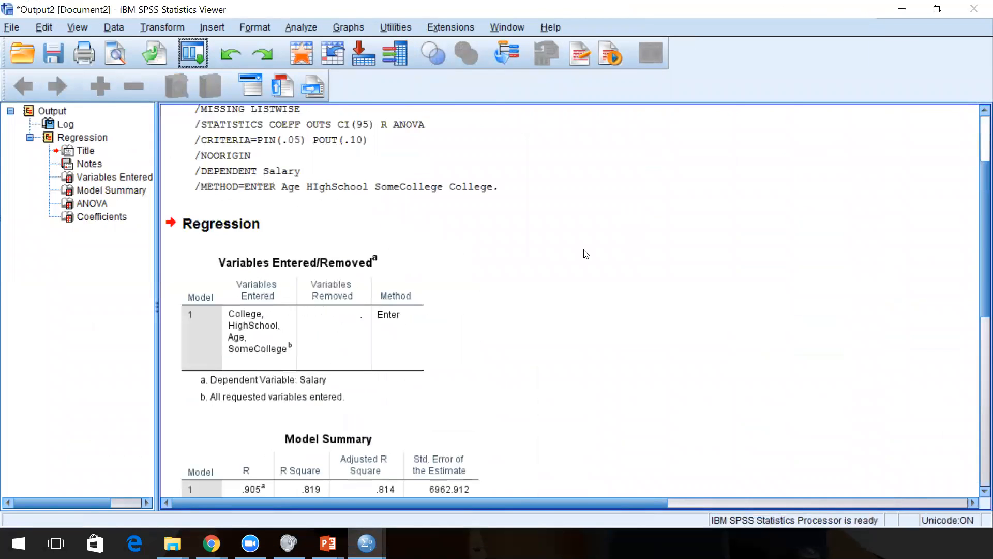
scroll(570, 290, "down", 3)
left_click(393, 357)
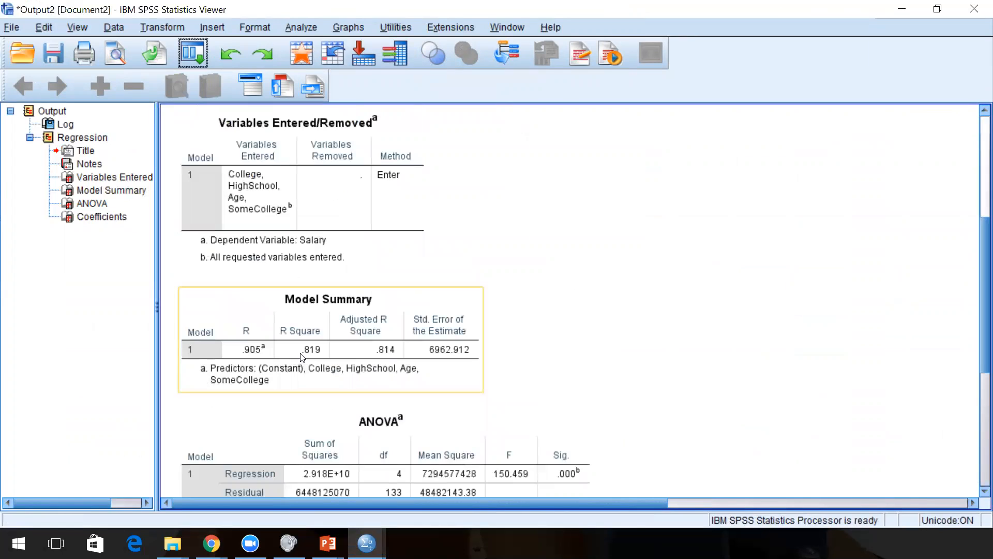
left_click(528, 282)
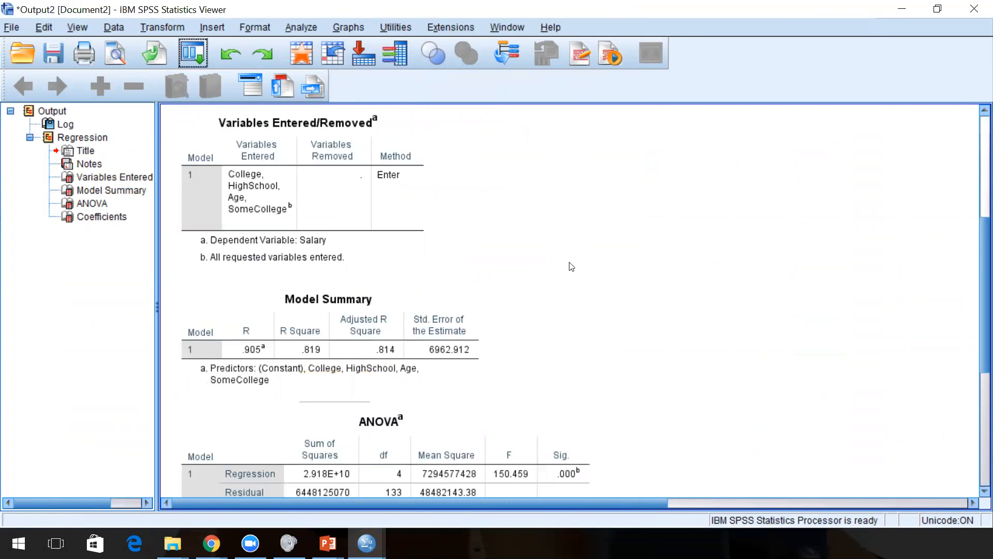
scroll(572, 266, "down", 3)
scroll(572, 265, "down", 9)
left_click(572, 262)
scroll(577, 274, "up", 3)
left_click(648, 357)
scroll(648, 311, "down", 3)
left_click(556, 357)
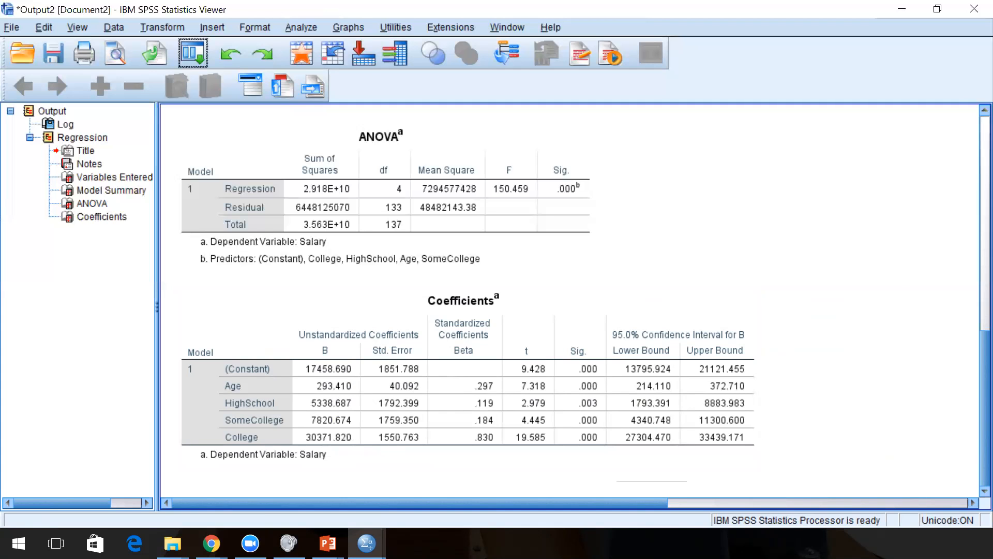
- Close the regression output without saving it and return to the salary dataset
left_click(974, 9)
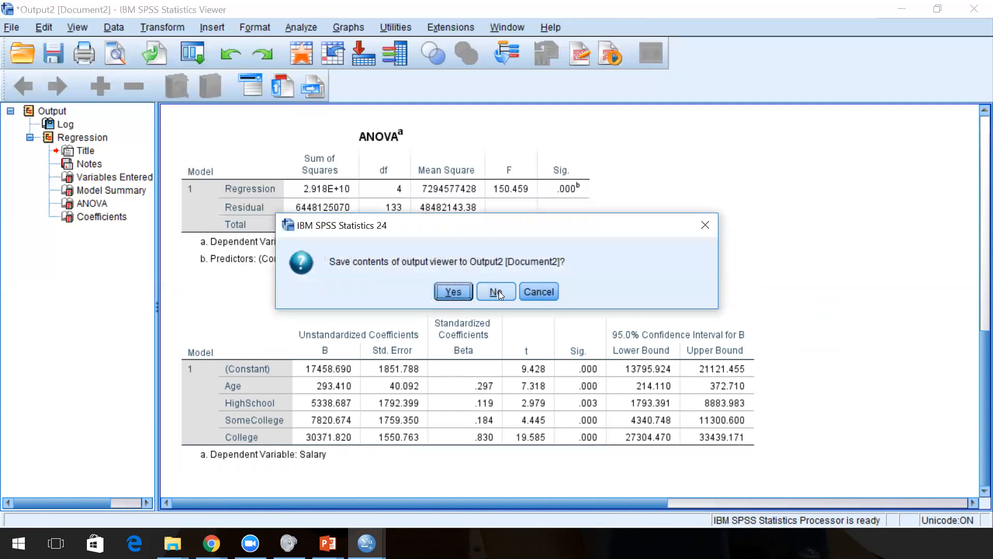
left_click(496, 292)
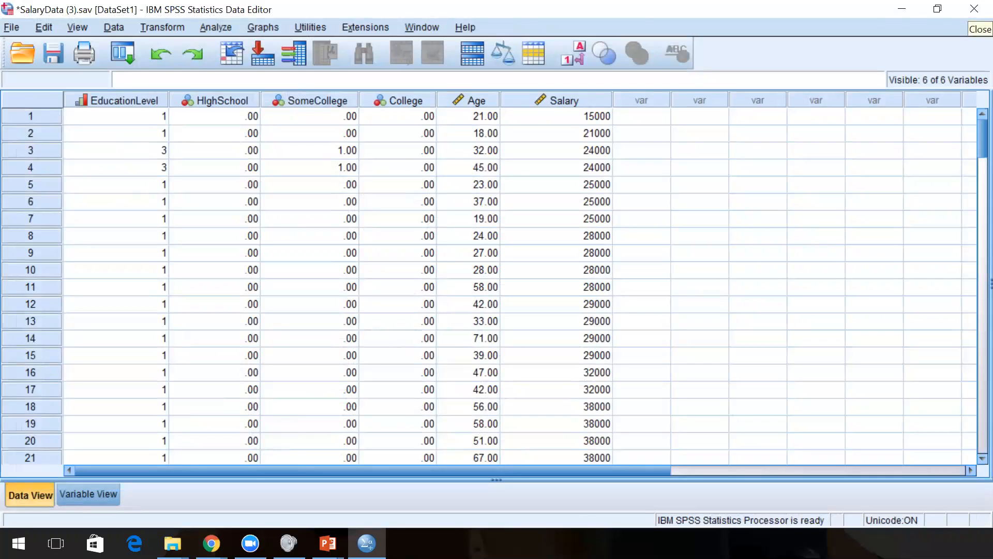
- Close the salary dataset without saving and exit the statistics program
left_click(974, 9)
left_click(481, 306)
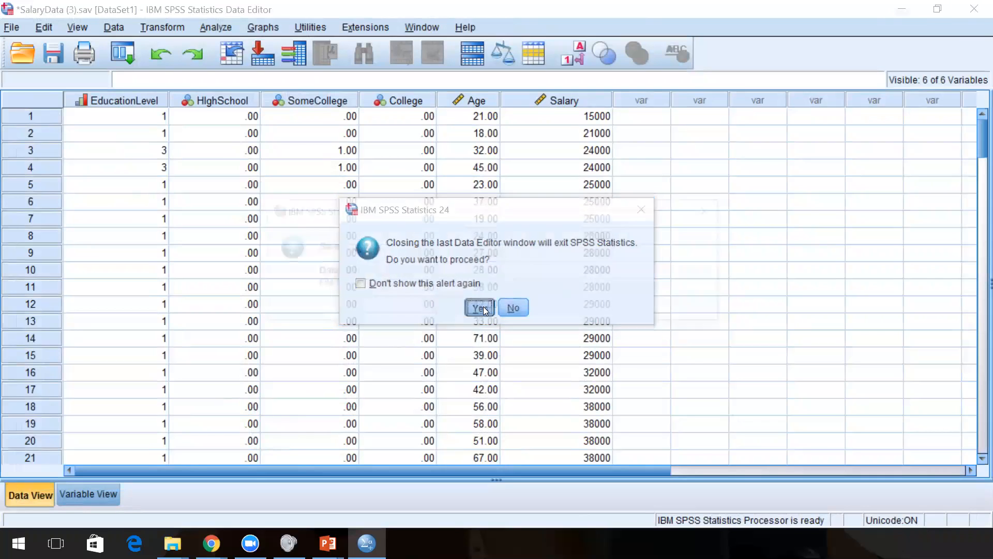
left_click(487, 305)
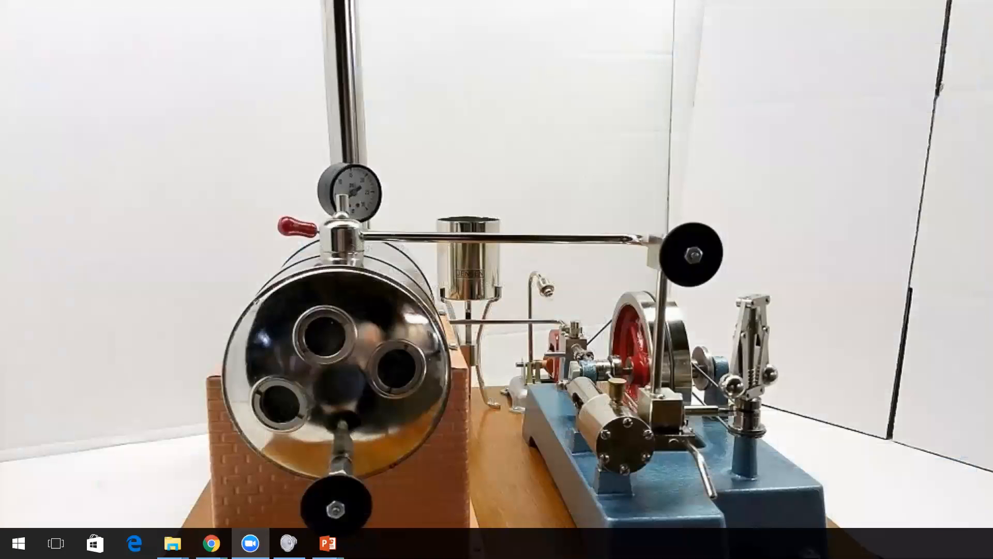
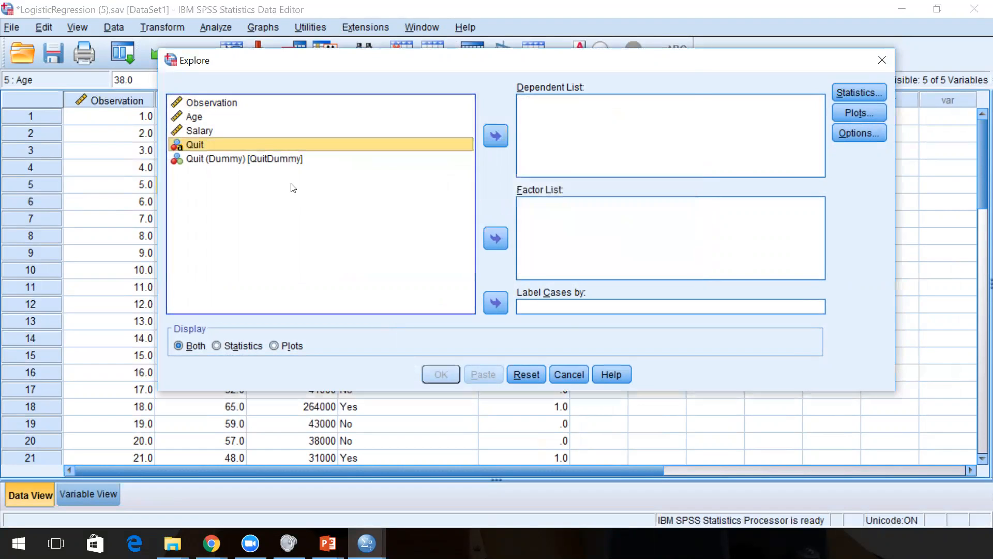
- Run an Explore analysis with Quit (Dummy) as the dependent variable and view its stem-and-leaf plot
left_click(492, 143)
left_click(441, 374)
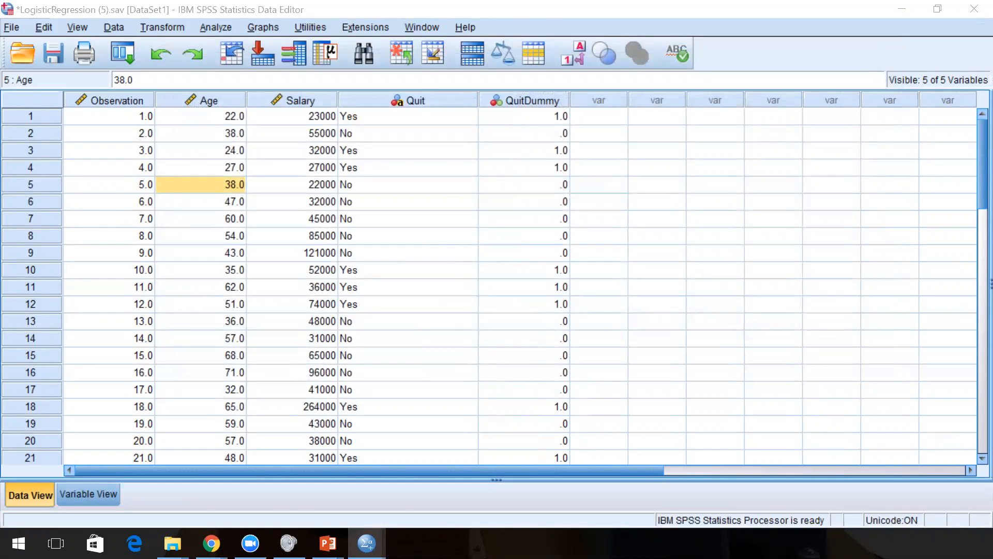
scroll(440, 310, "down", 7)
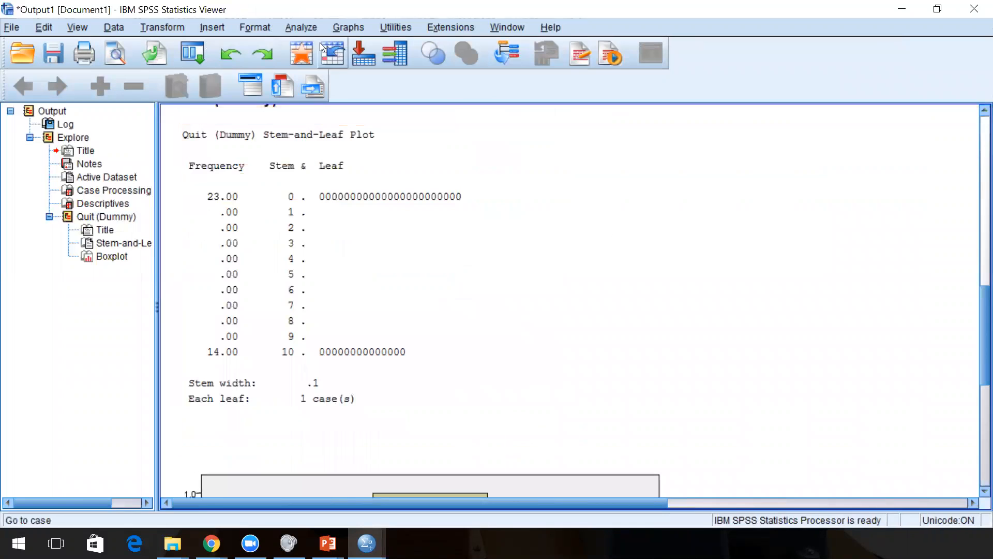
- Produce a frequency table for Quit (Dummy)
left_click(301, 25)
mouse_move(414, 63)
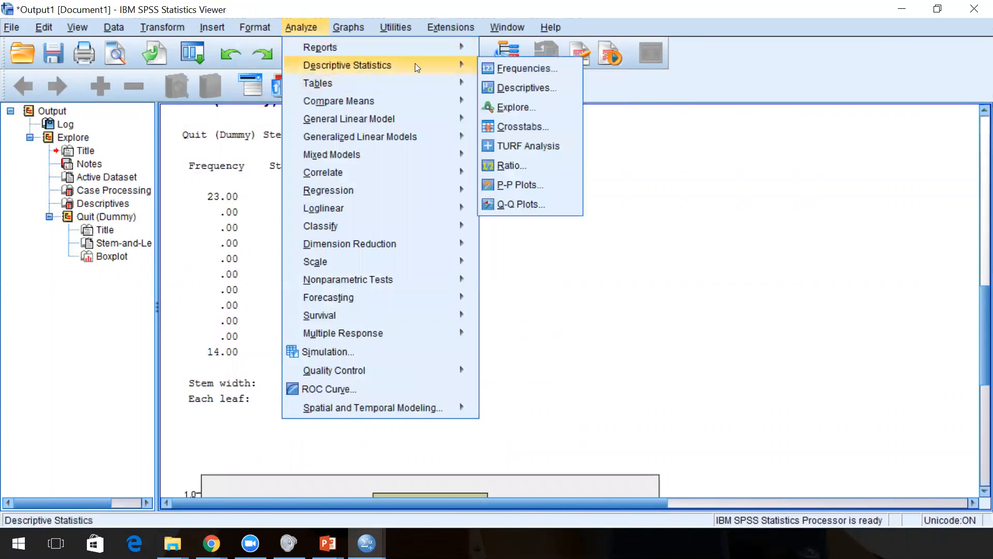
left_click(504, 67)
left_click(291, 243)
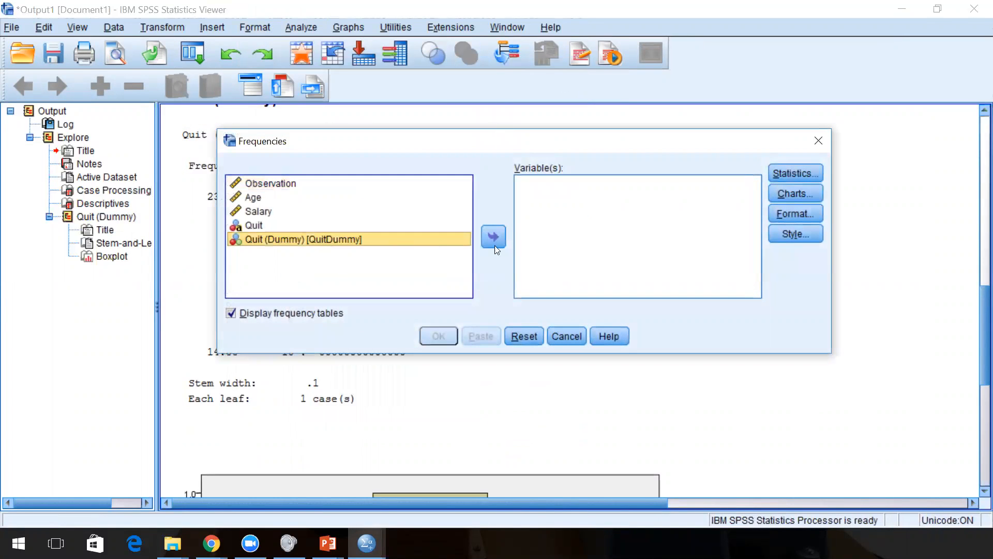
left_click(492, 237)
left_click(438, 338)
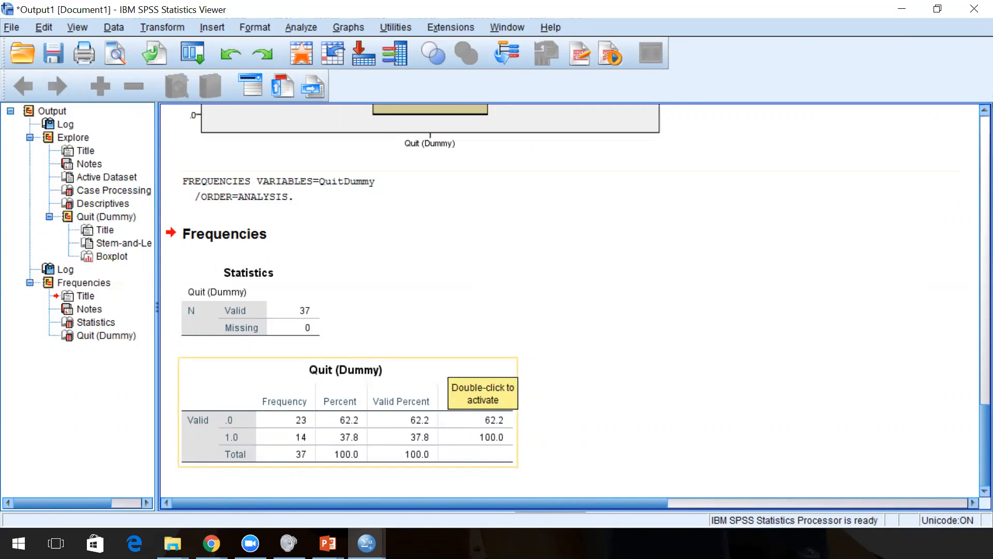
- Review the Quit (Dummy) stem-and-leaf plot again and close the output without saving it
scroll(433, 334, "up", 15)
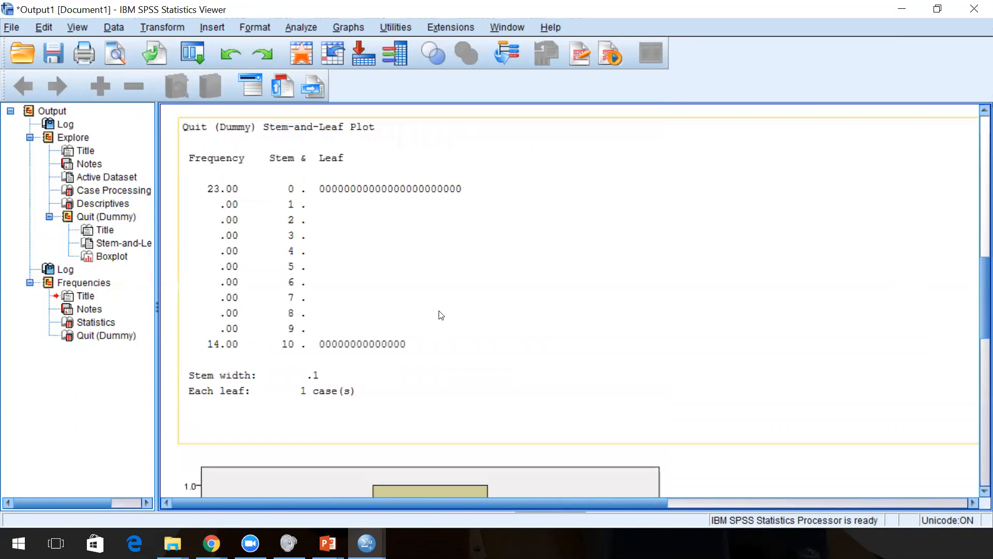
left_click(975, 9)
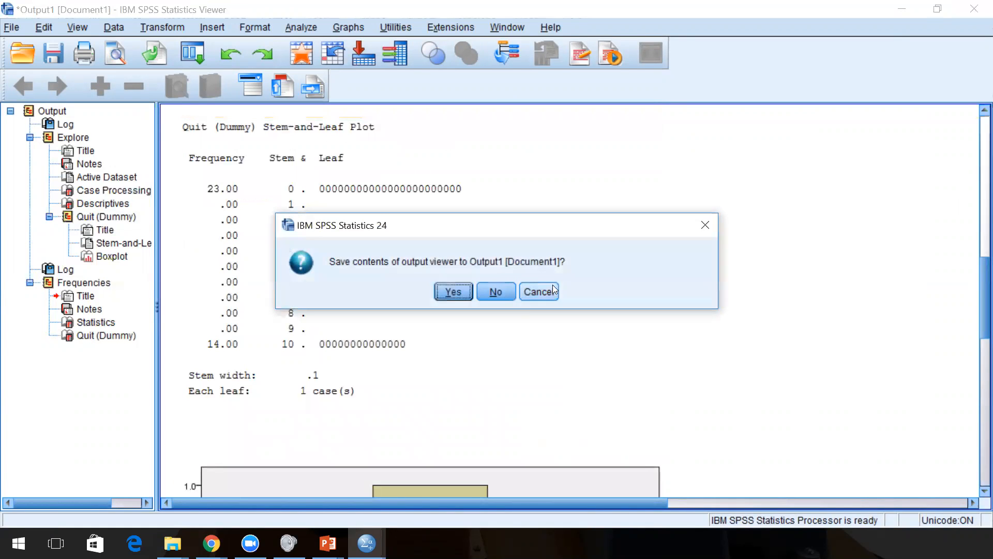
left_click(495, 292)
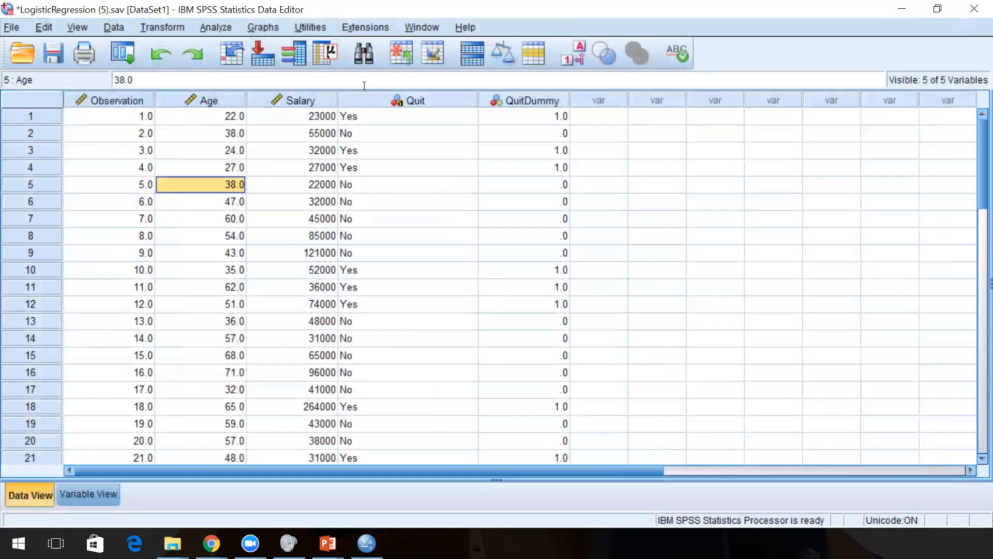
- Set up a binary logistic regression with Quit as the dependent variable and Age and Salary as covariates
left_click(221, 27)
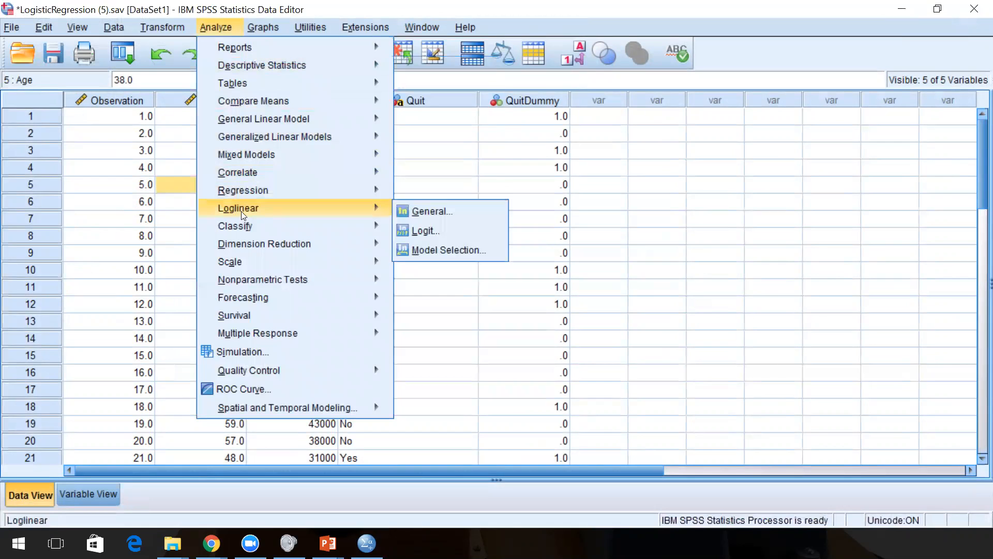
mouse_move(288, 188)
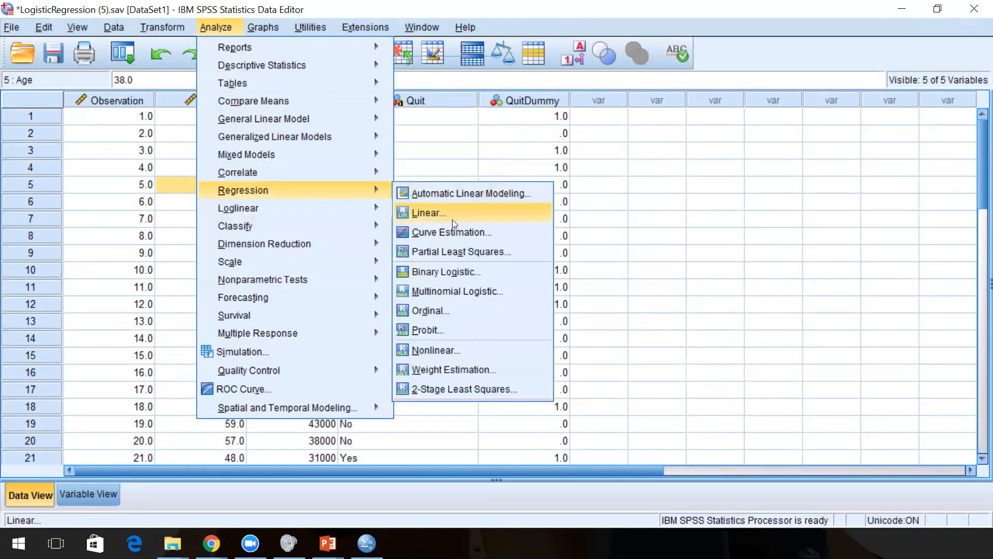
left_click(438, 271)
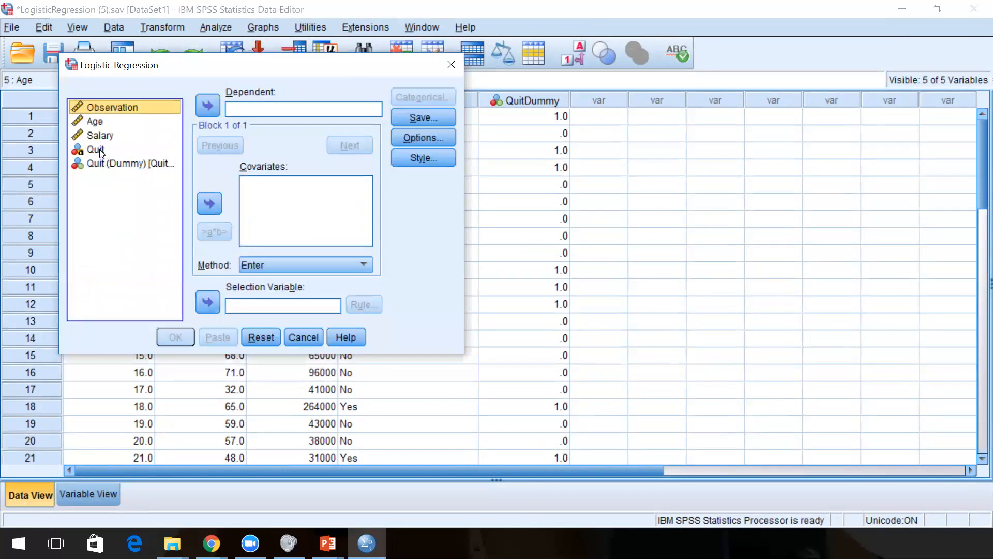
left_click(102, 149)
left_click(216, 113)
left_click(95, 121)
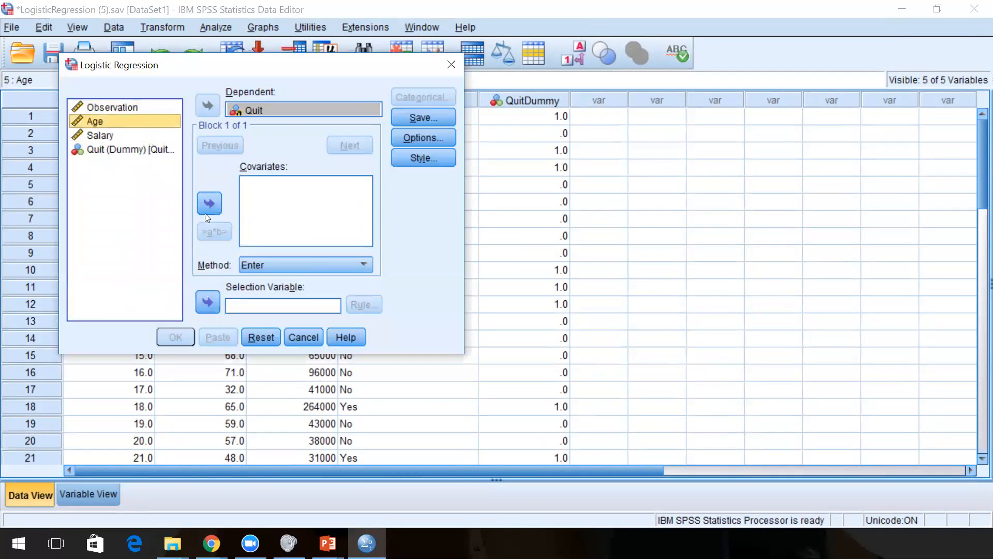
left_click(209, 203)
left_click(99, 136)
left_click(209, 203)
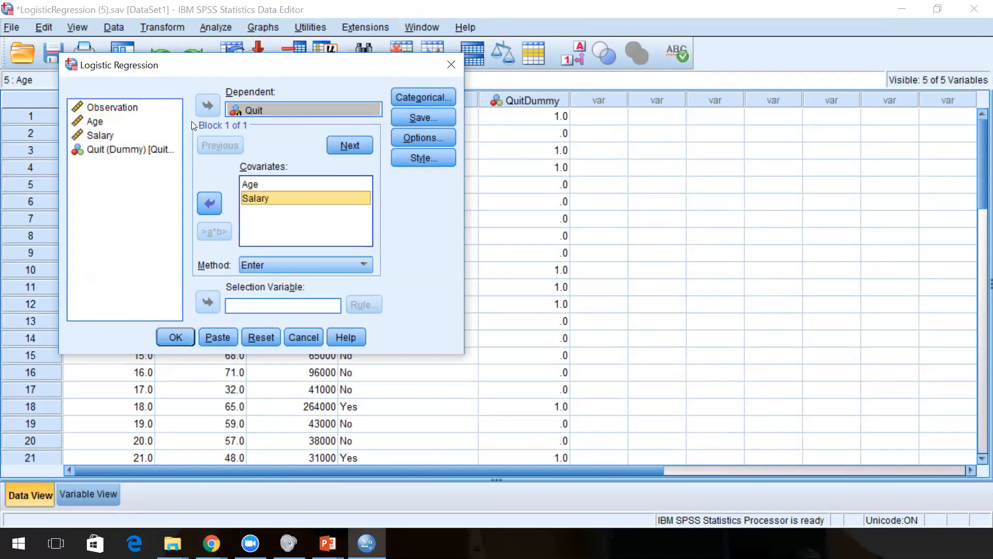
- Check the categorical covariate and option settings without changing them, and run the logistic regression with the Enter method
left_click(413, 98)
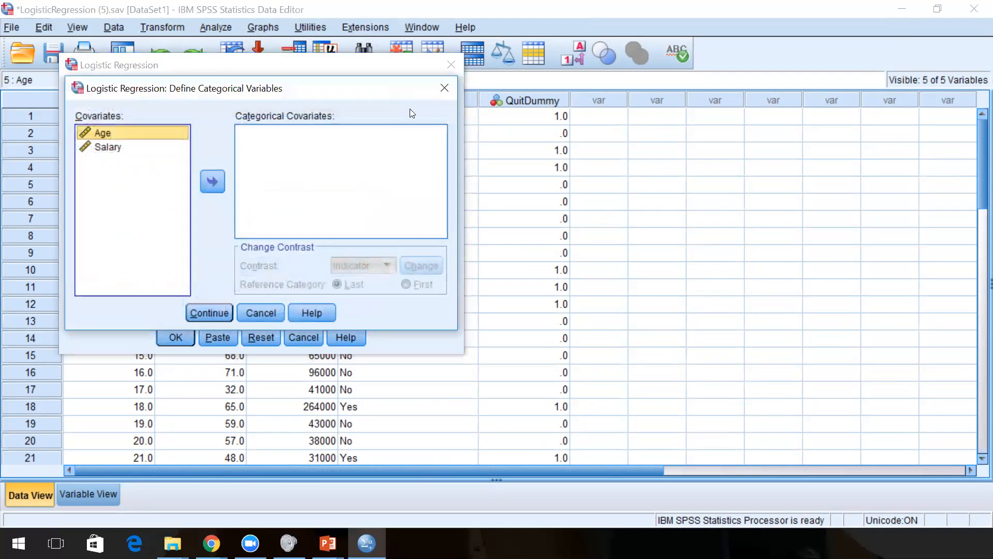
left_click(443, 89)
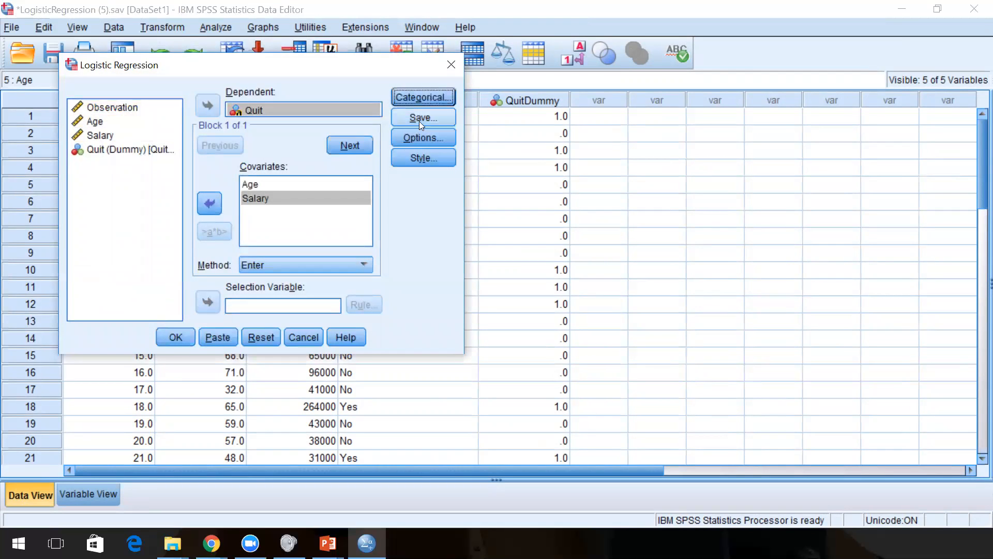
left_click(420, 137)
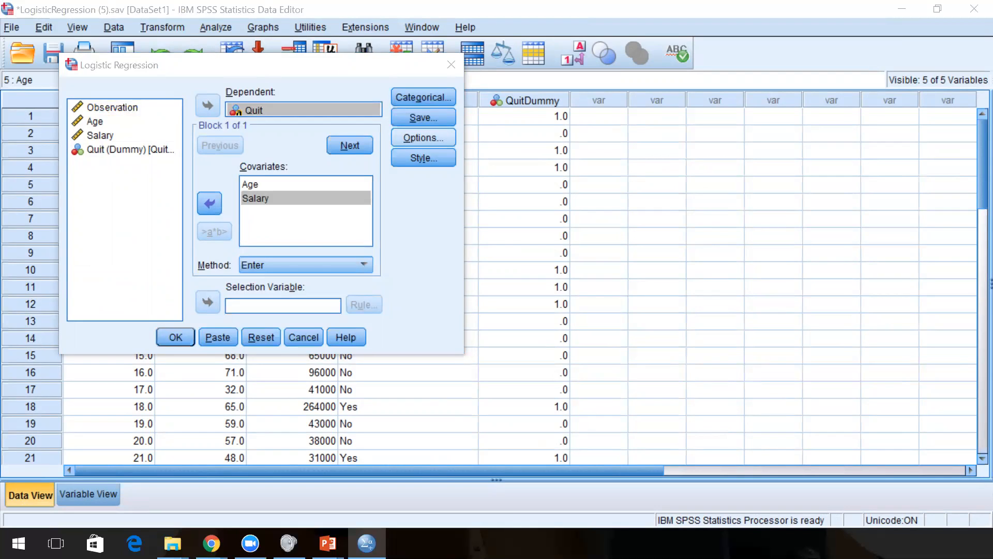
left_click(174, 340)
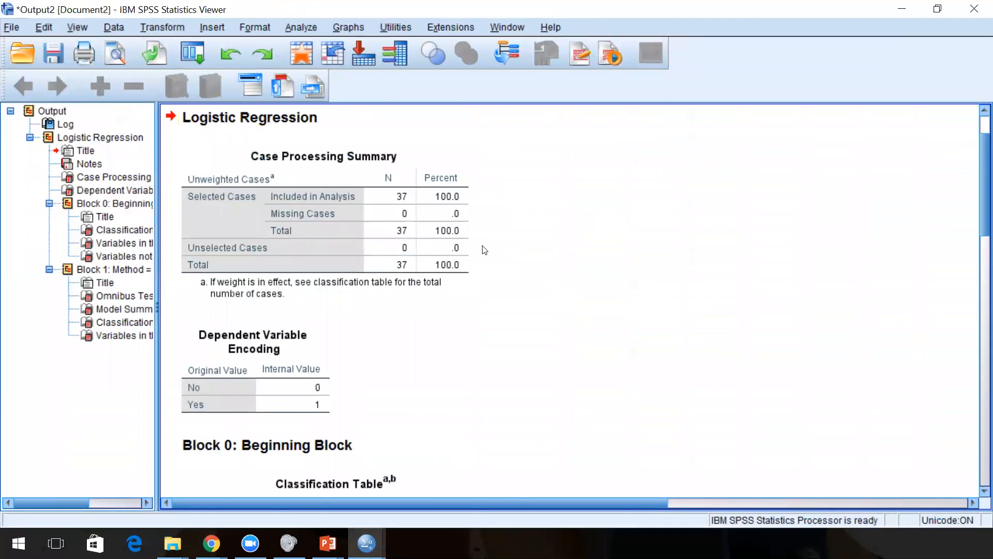
- Examine the Block 0 classification table, the constant-only equation and the variables not in the equation
scroll(484, 251, "down", 10)
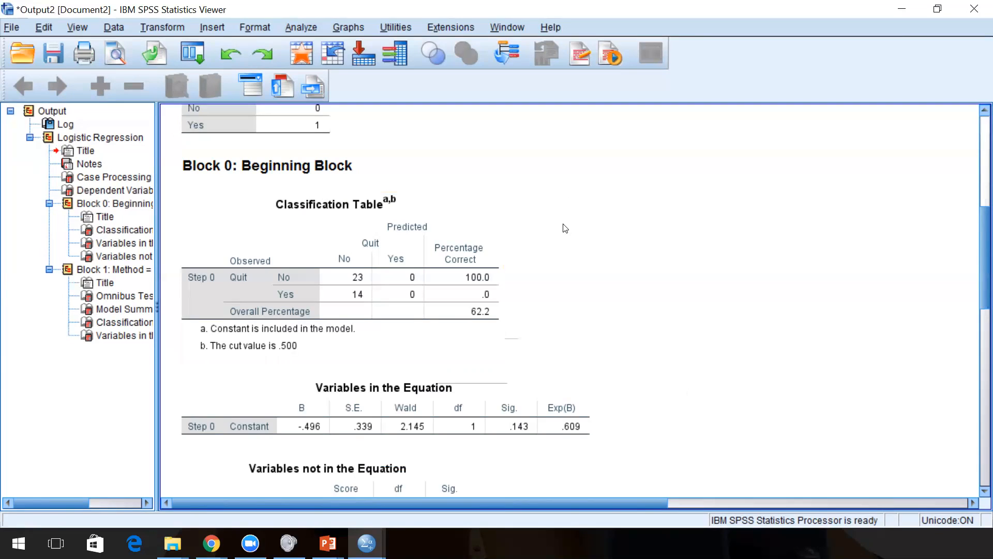
scroll(550, 236, "down", 3)
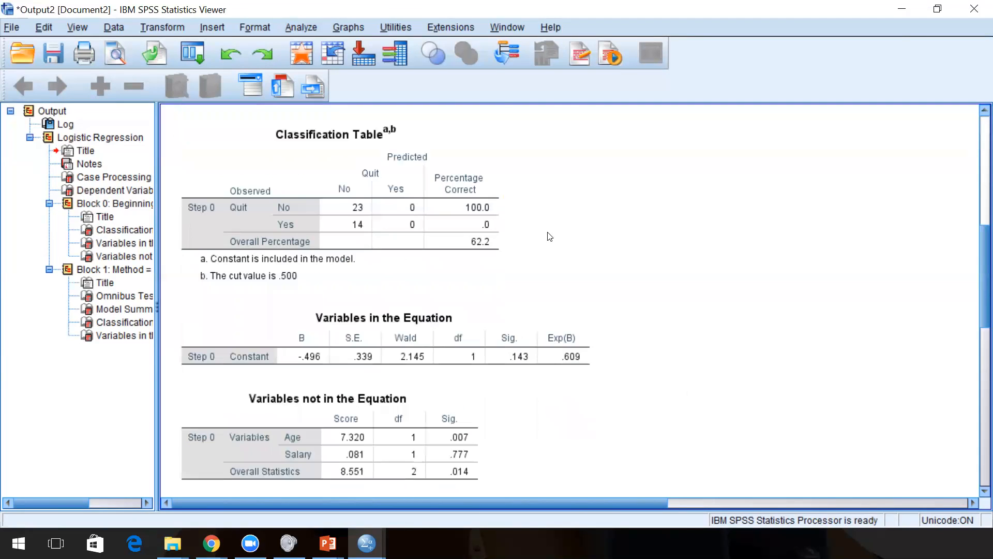
scroll(550, 237, "down", 6)
scroll(549, 236, "up", 3)
scroll(550, 237, "down", 6)
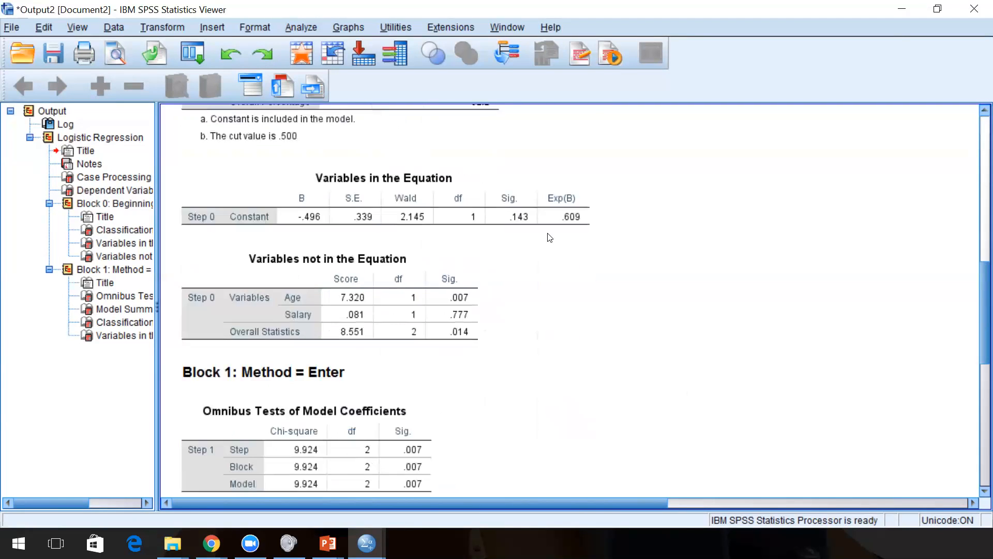
scroll(549, 237, "up", 12)
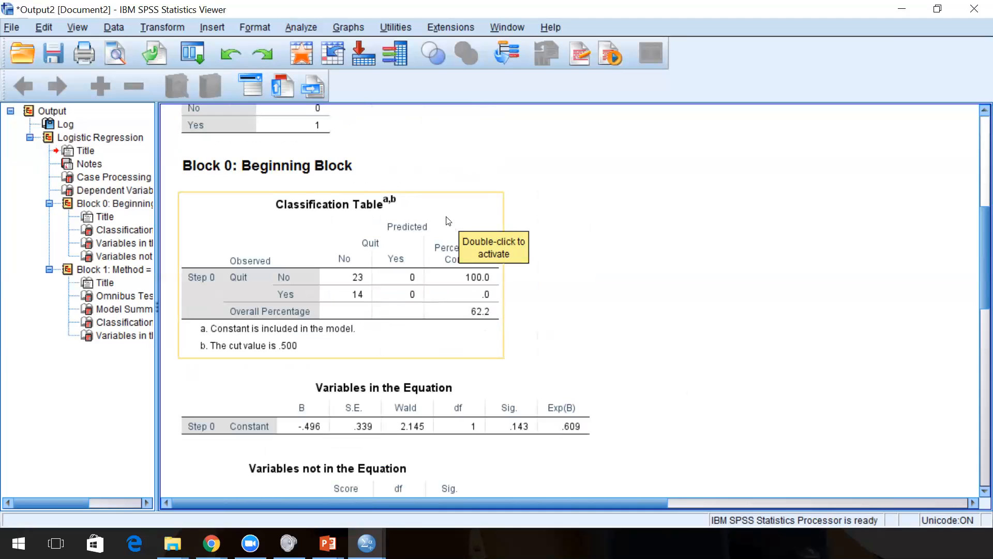
scroll(450, 228, "down", 10)
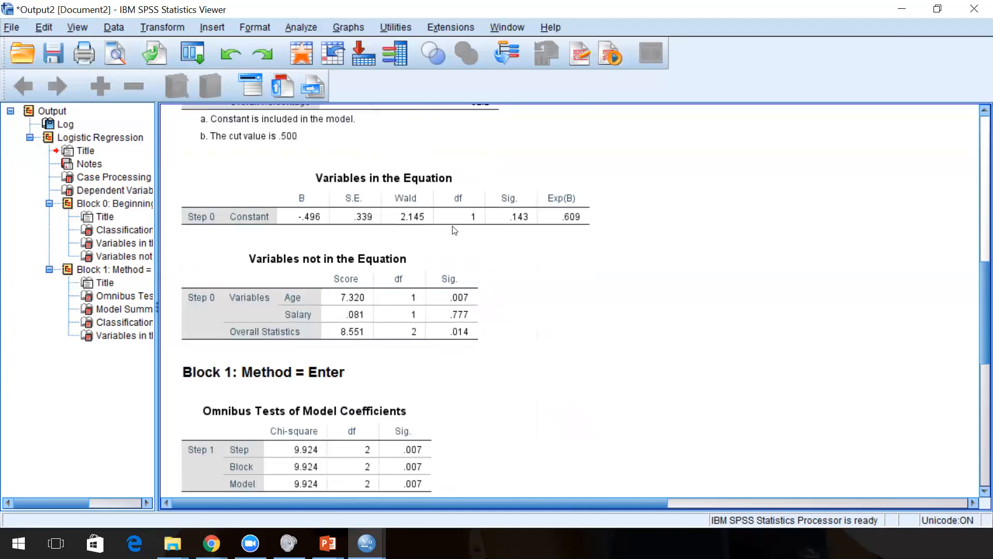
left_click(454, 231)
- Examine the Block 1 omnibus tests, the model summary R Square values and the classification table
scroll(454, 230, "down", 3)
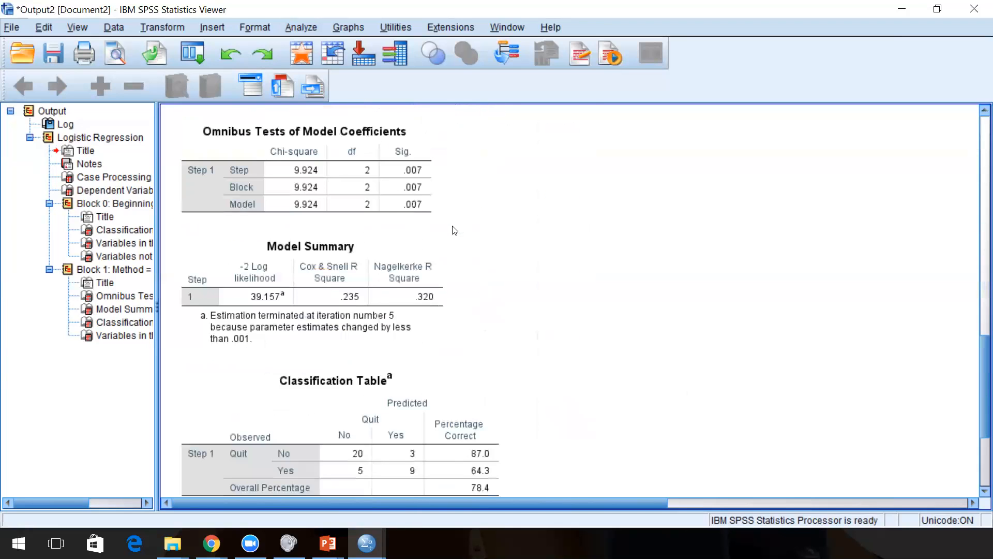
scroll(498, 305, "down", 3)
left_click(306, 215)
left_click(402, 338)
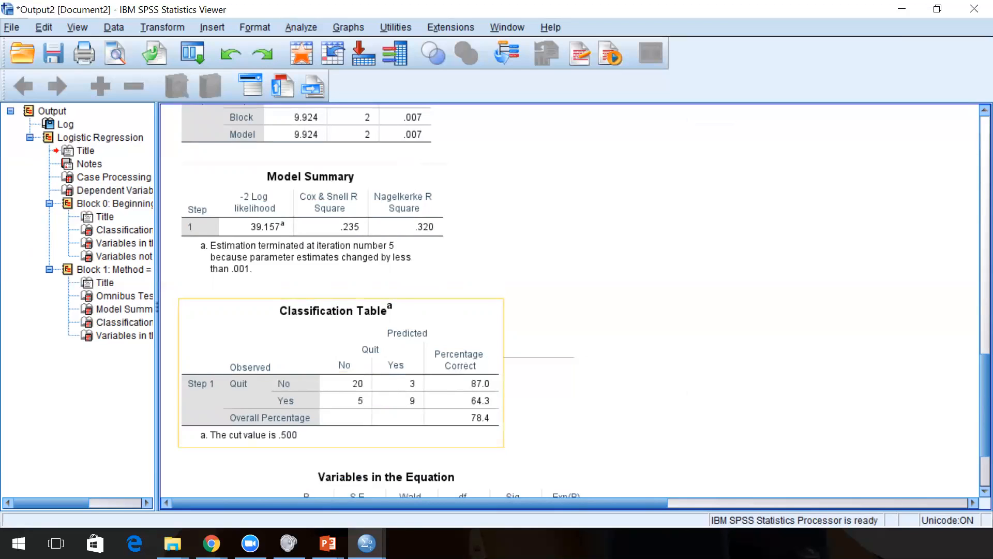
left_click(474, 295)
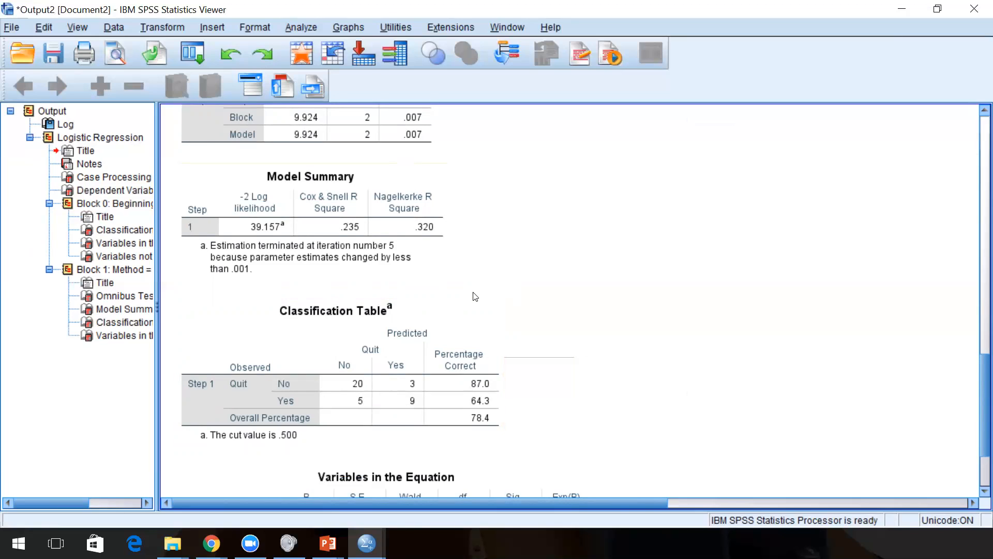
left_click(450, 305)
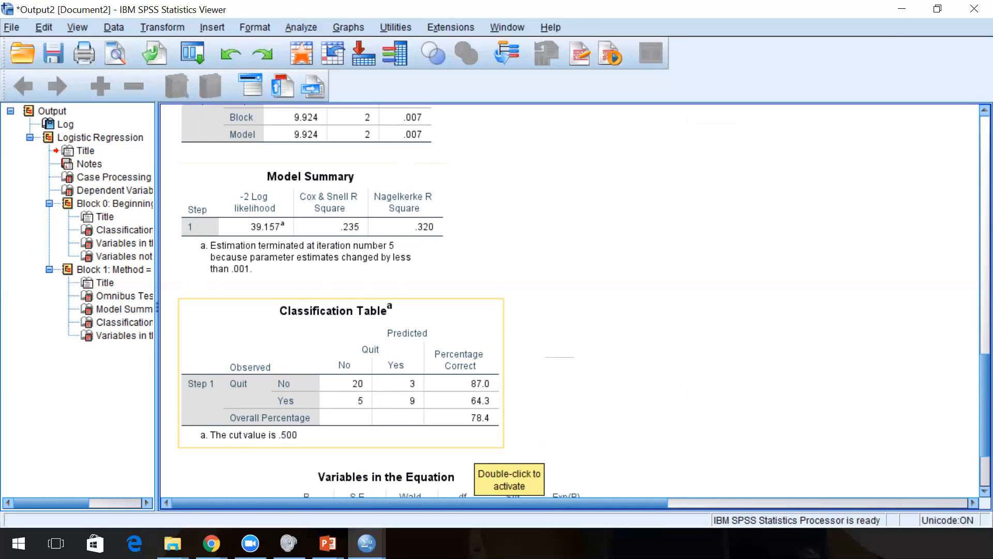
- Examine the final Variables in the Equation table and open it for editing to read the unrounded B coefficient of Salary
scroll(595, 346, "down", 3)
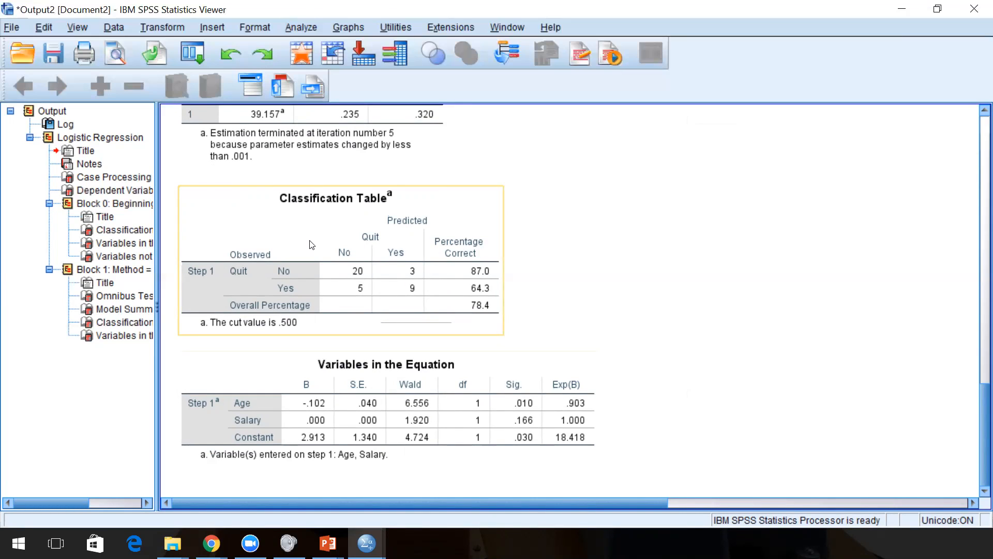
left_click(374, 361)
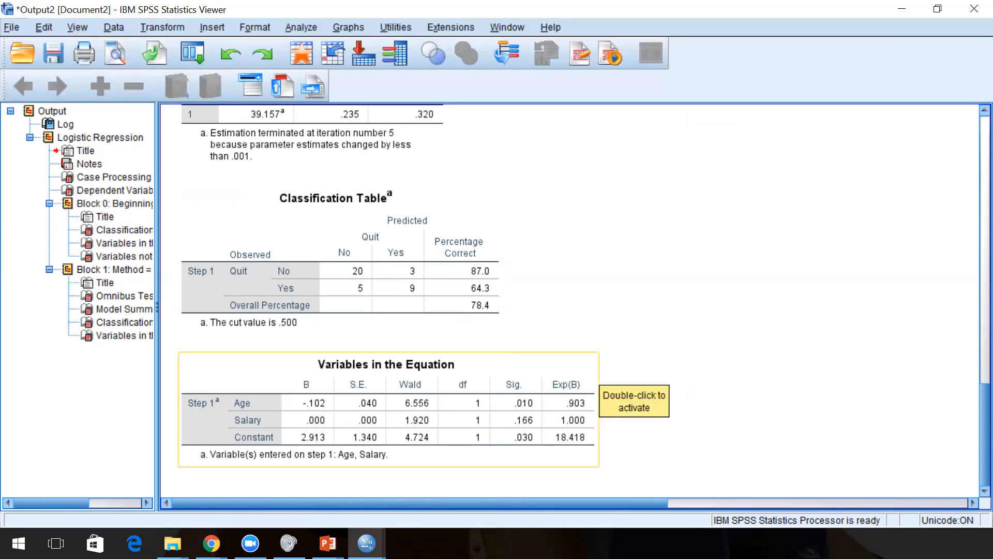
double_click(388, 408)
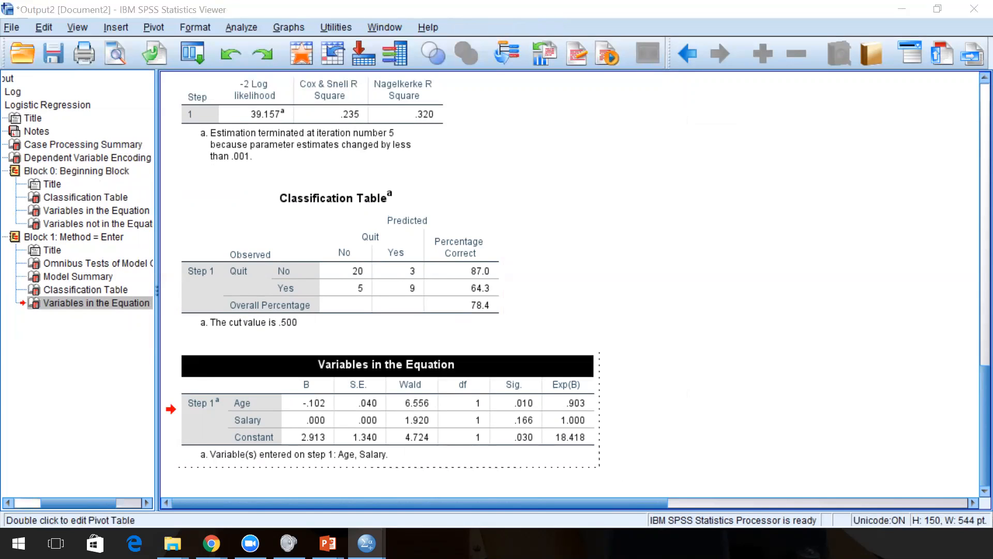
left_click(307, 420)
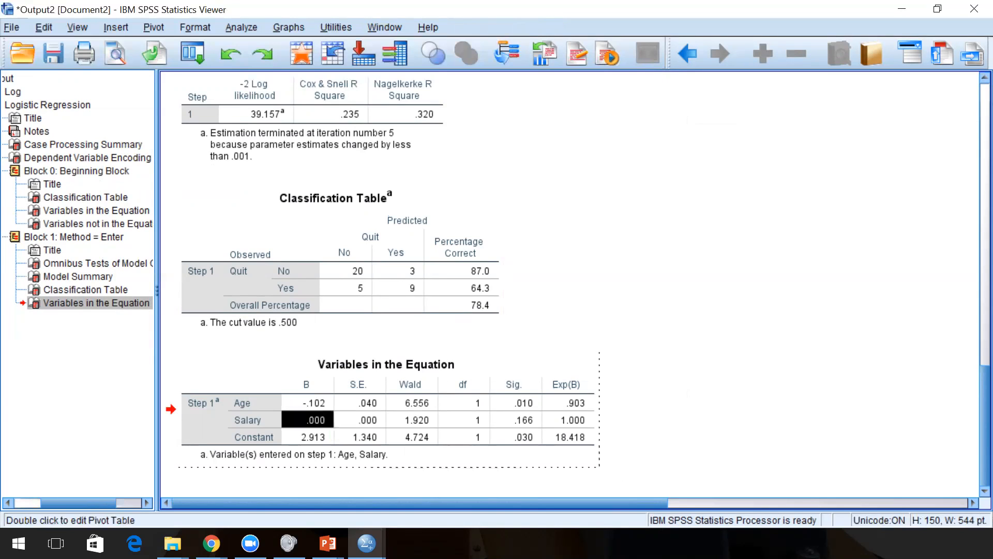
mouse_move(324, 418)
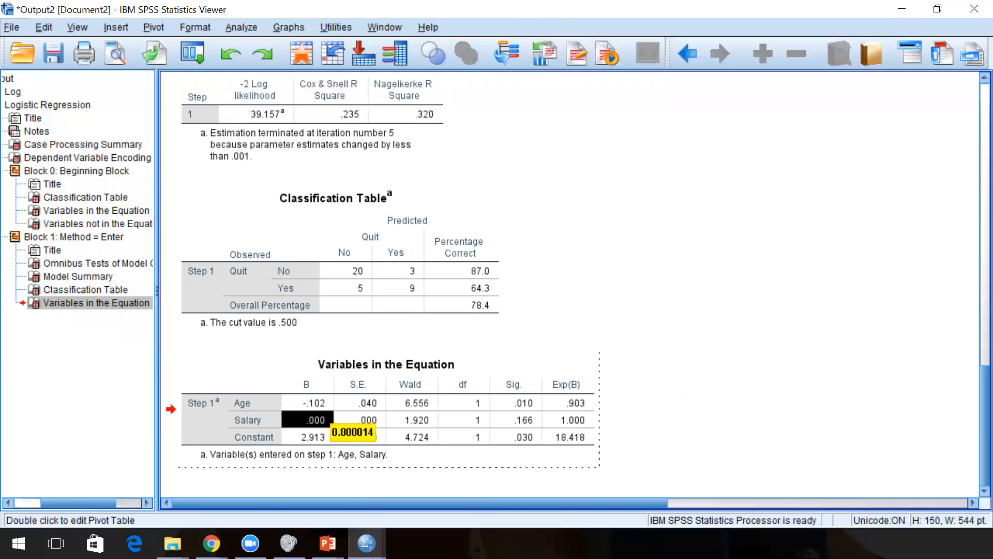
left_click(657, 404)
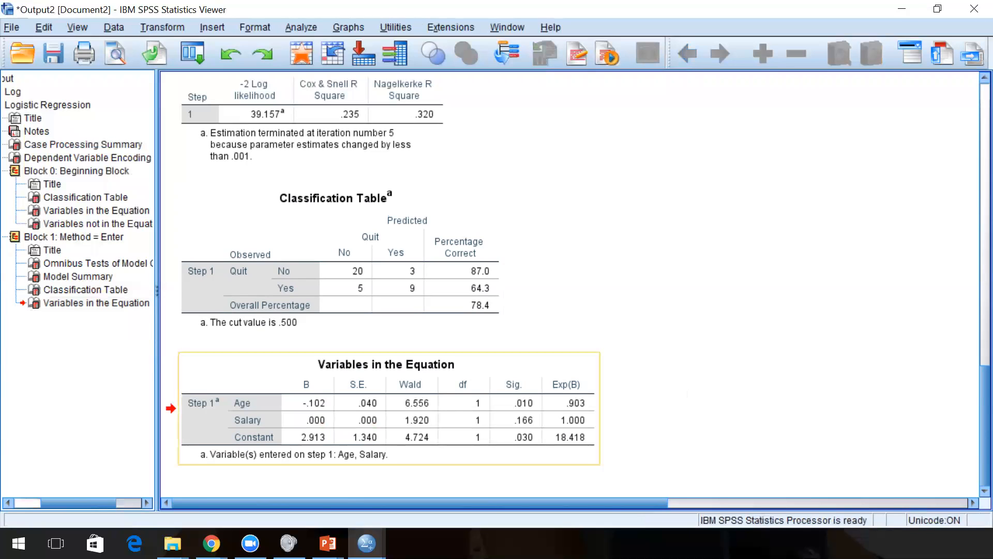
- Reopen the Block 1 Variables in the Equation table for editing, read Salary's full-precision B coefficient, and leave the table without changing it
left_click(389, 409)
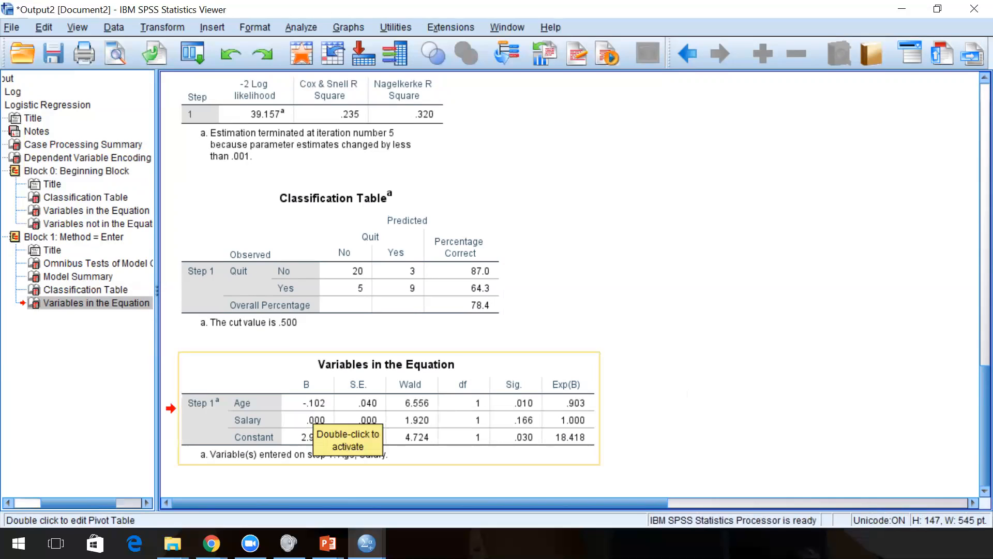
left_click(687, 395)
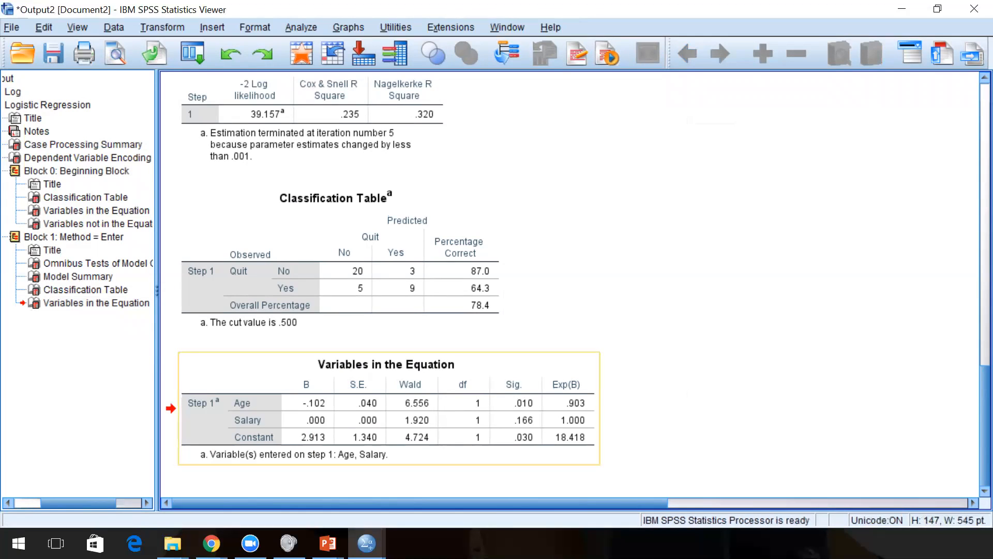
double_click(389, 408)
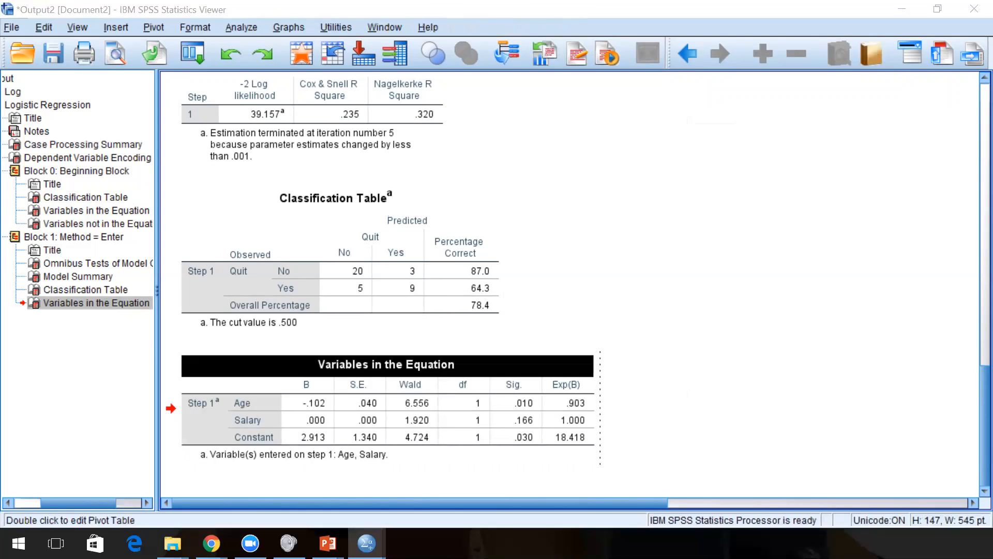
double_click(310, 419)
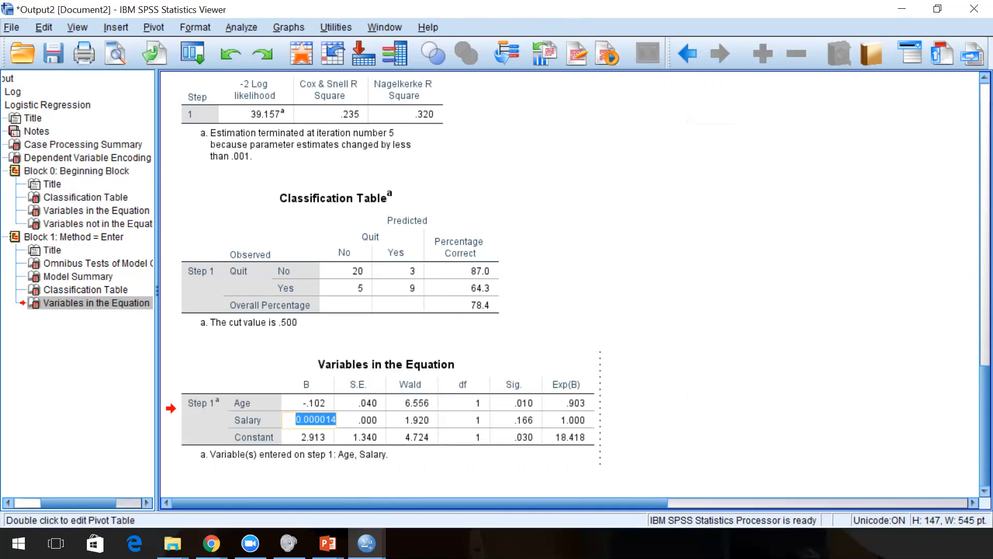
left_click(647, 404)
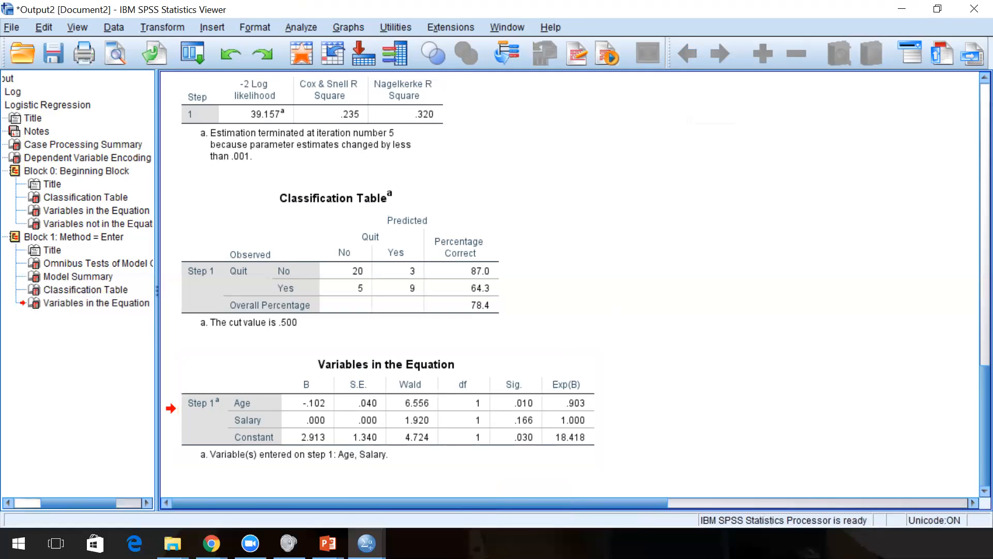
- Compare the overall percentage correct in the Block 0 and Block 1 classification tables, and return to the final Variables in the Equation table
scroll(569, 284, "up", 3)
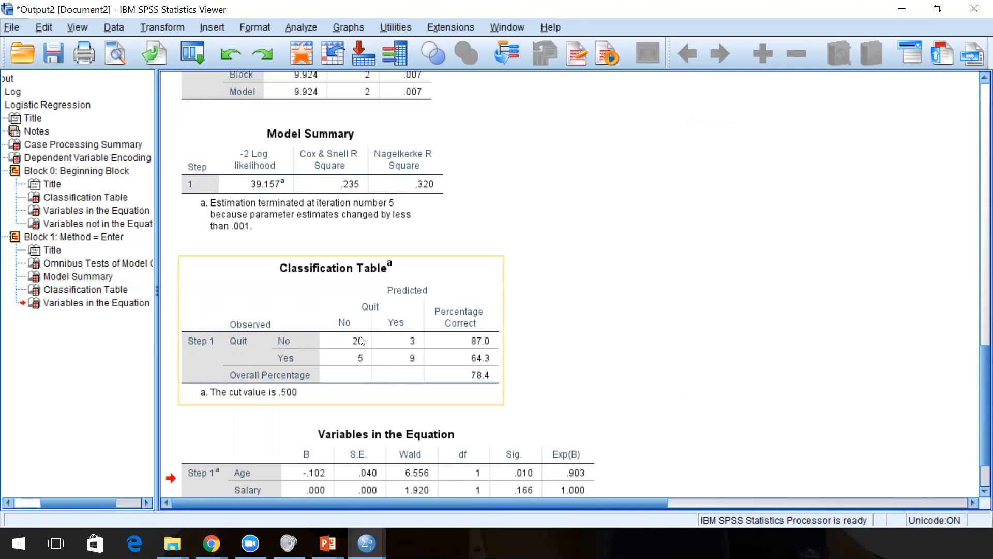
scroll(600, 284, "up", 15)
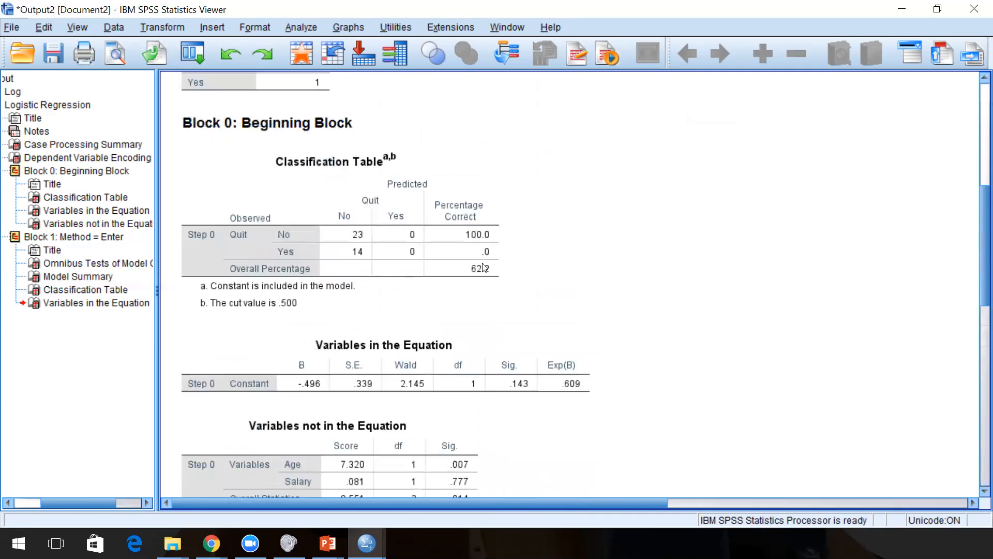
scroll(589, 273, "down", 5)
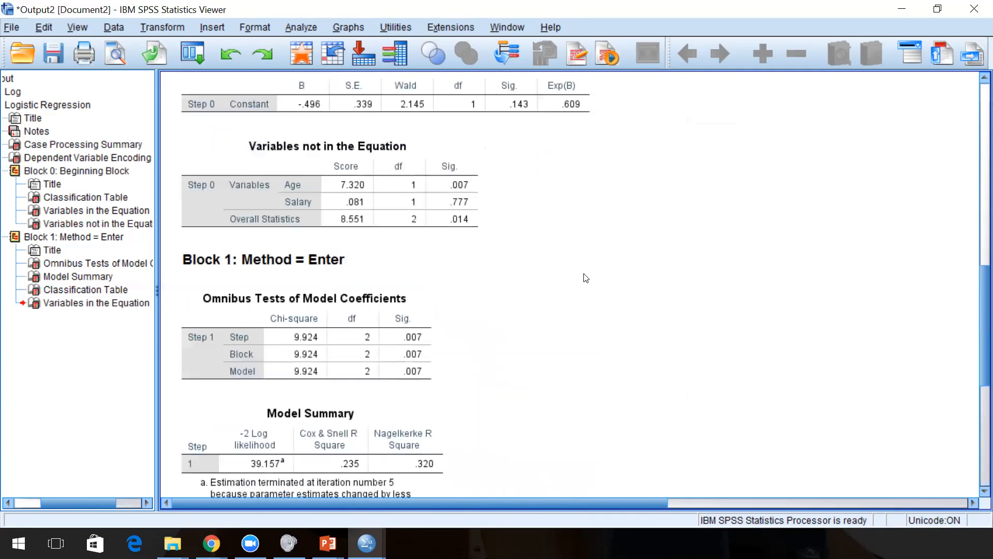
scroll(587, 274, "down", 4)
scroll(588, 263, "up", 3)
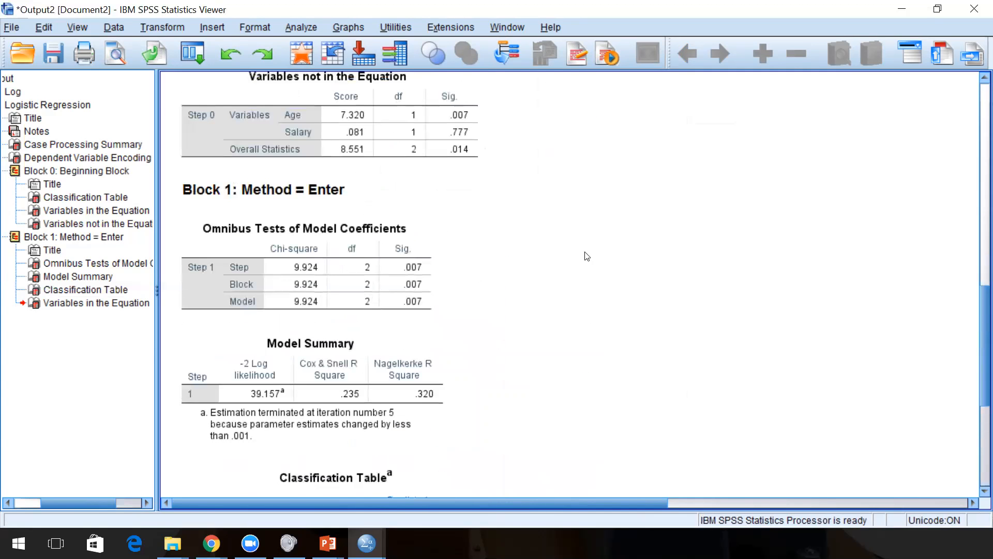
scroll(586, 243, "down", 5)
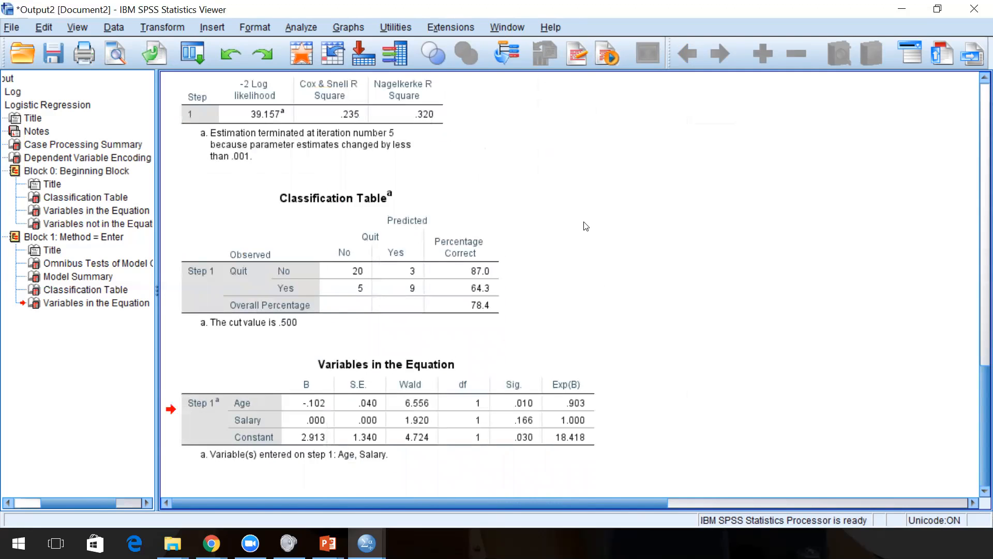